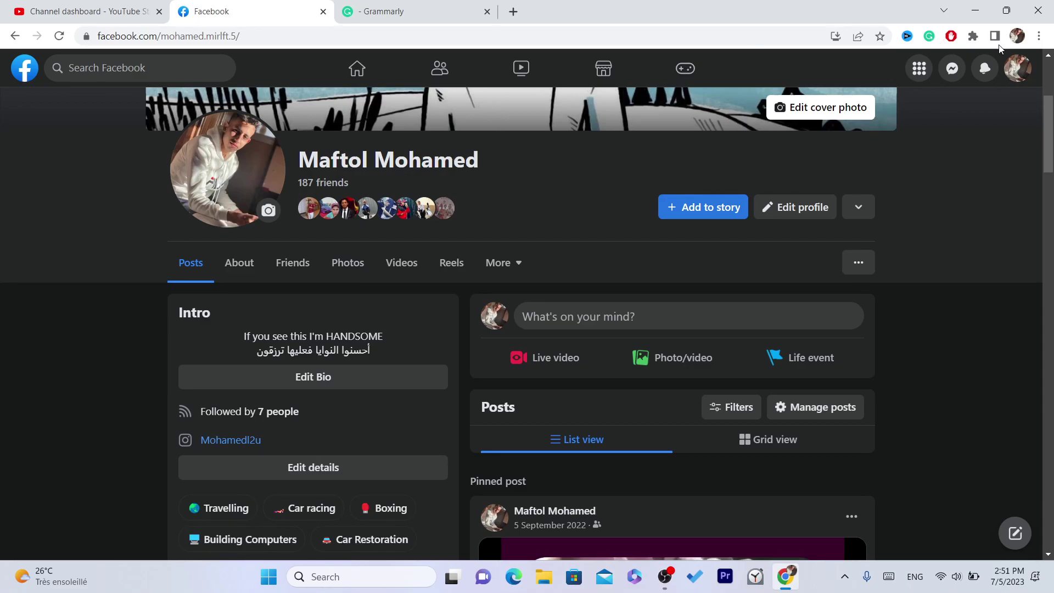
Switch from the personal profile to the Anythingreally Page.
{"action": "left_click", "coordinate": [1017, 70]}
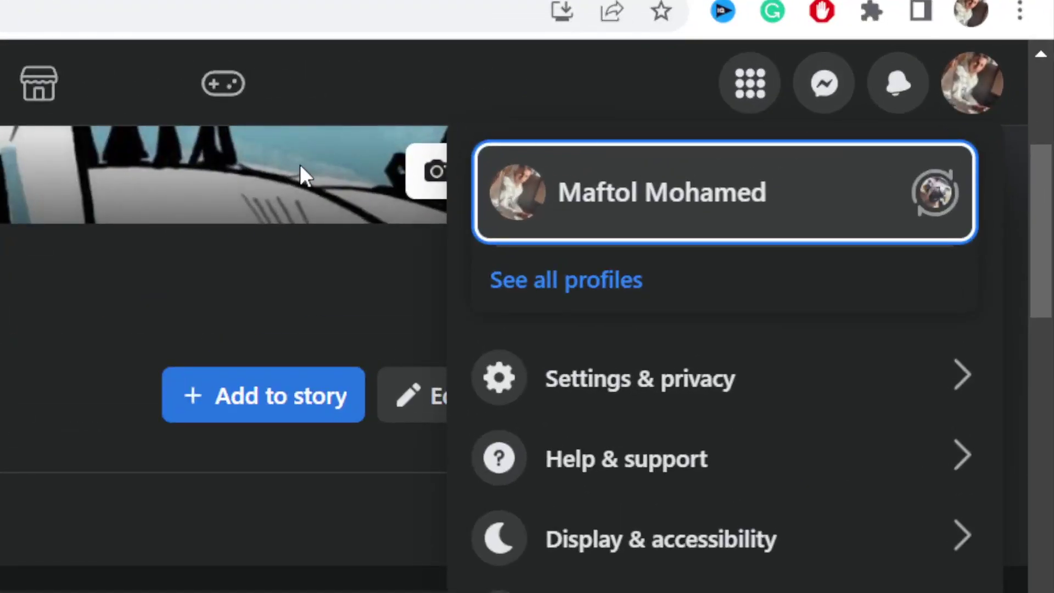
{"action": "left_click", "coordinate": [447, 186]}
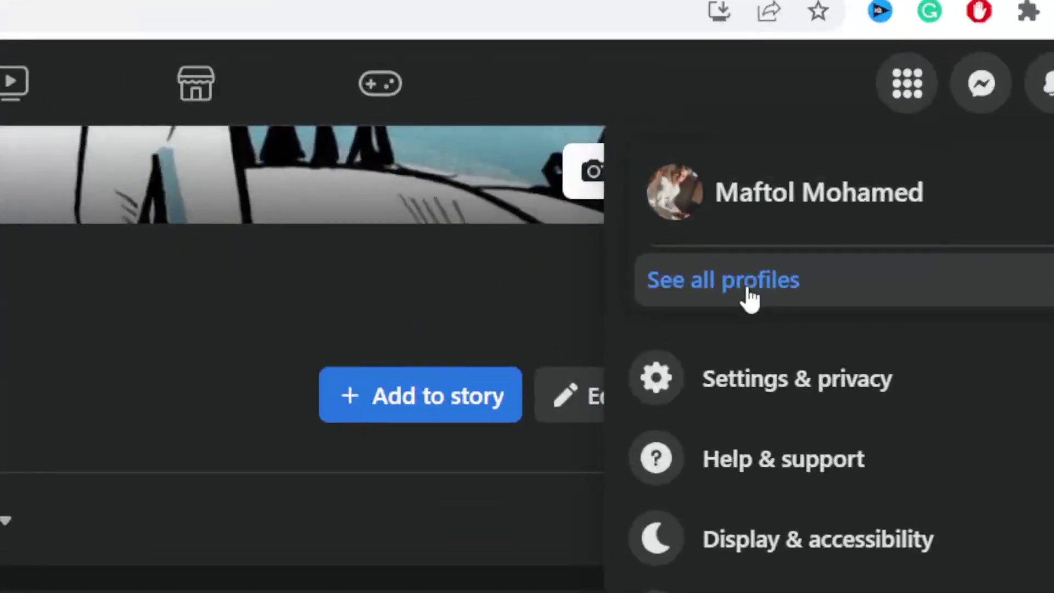
{"action": "left_click", "coordinate": [748, 296]}
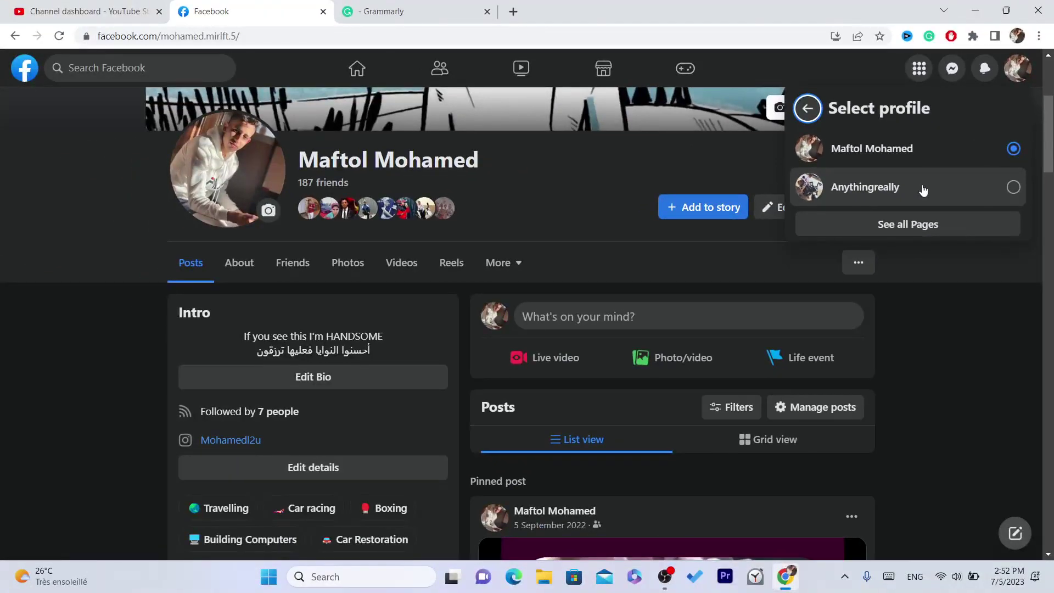
{"action": "left_click", "coordinate": [950, 355]}
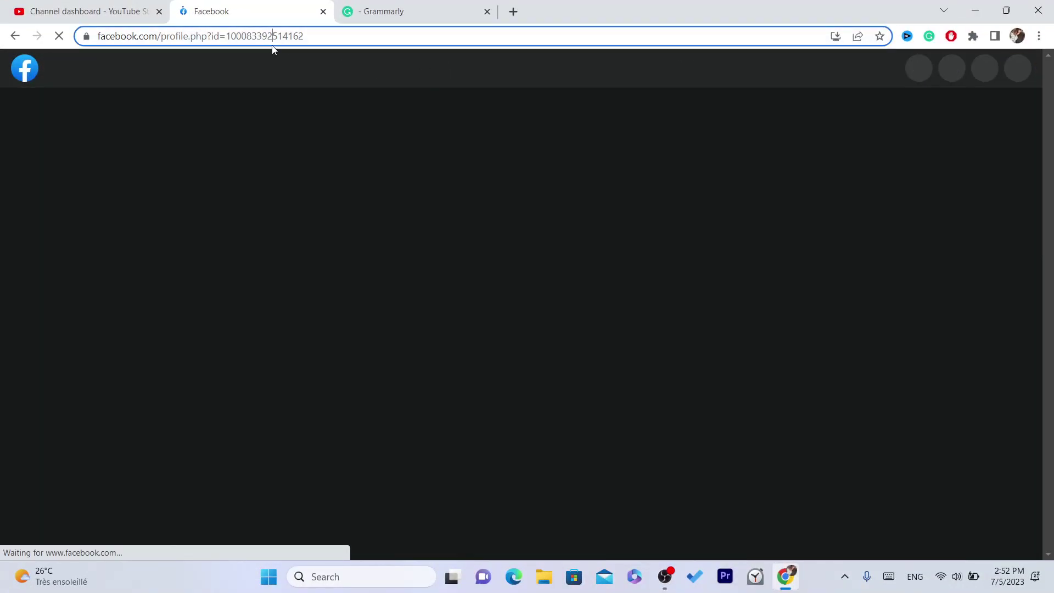
{"action": "left_click", "coordinate": [351, 37]}
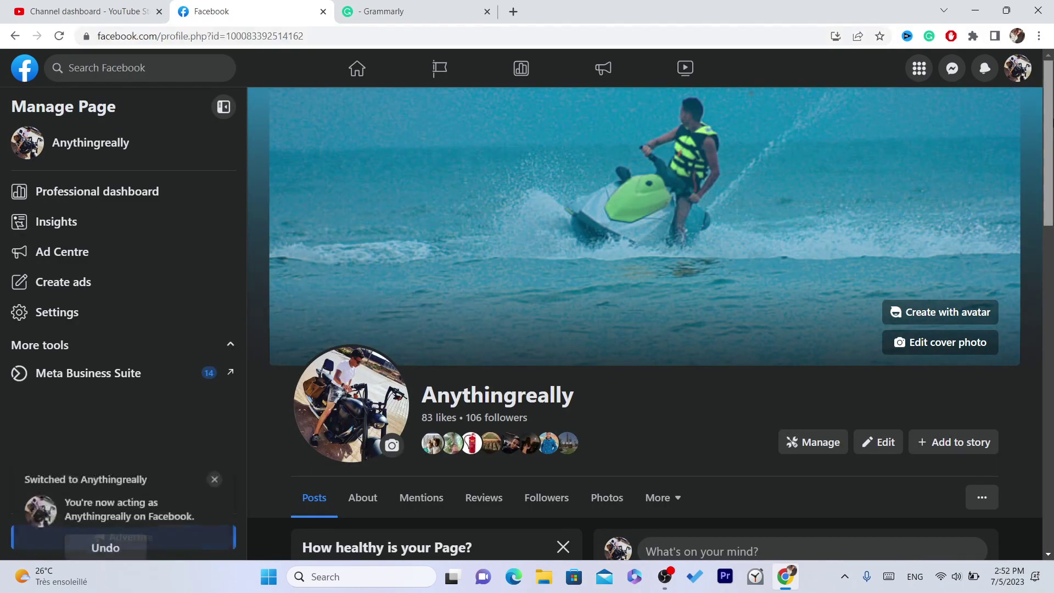
Open the Anythingreally Page's action button editor.
{"action": "scroll", "coordinate": [506, 219], "scroll_direction": "down", "scroll_amount": 5}
{"action": "scroll", "coordinate": [505, 219], "scroll_direction": "up", "scroll_amount": 2}
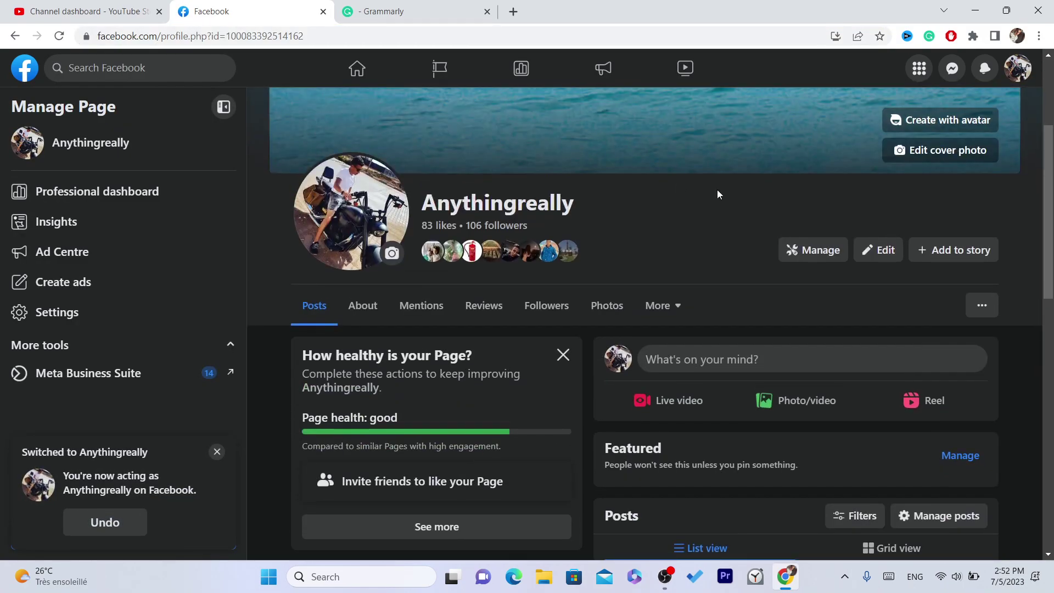
{"action": "left_click_drag", "start_coordinate": [1051, 176], "coordinate": [1028, 67]}
{"action": "left_click_drag", "start_coordinate": [1048, 203], "coordinate": [1048, 243]}
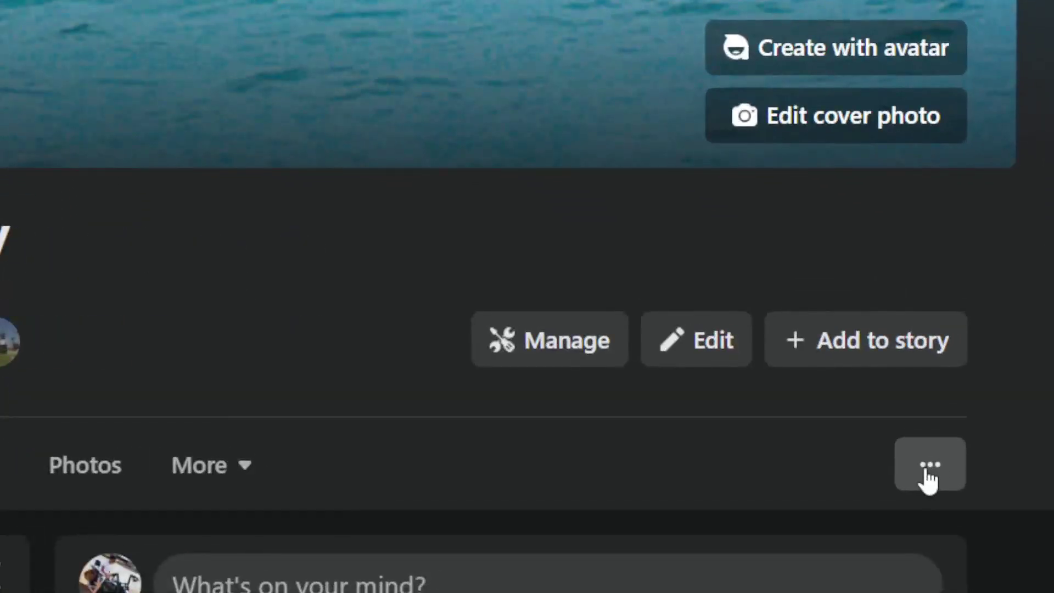
{"action": "left_click", "coordinate": [933, 473]}
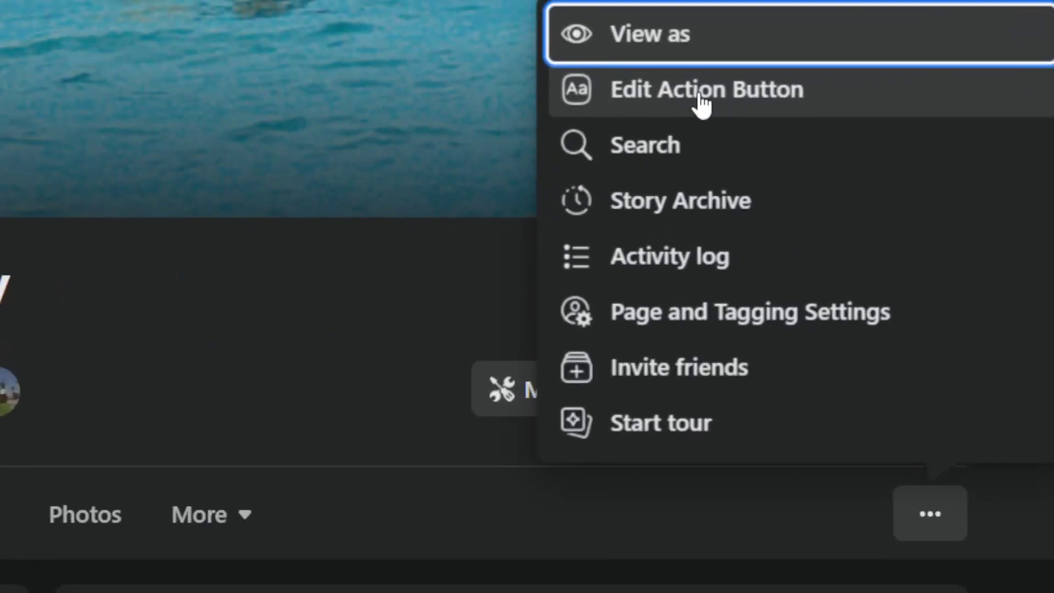
{"action": "left_click", "coordinate": [699, 92]}
{"action": "left_click", "coordinate": [0, 592]}
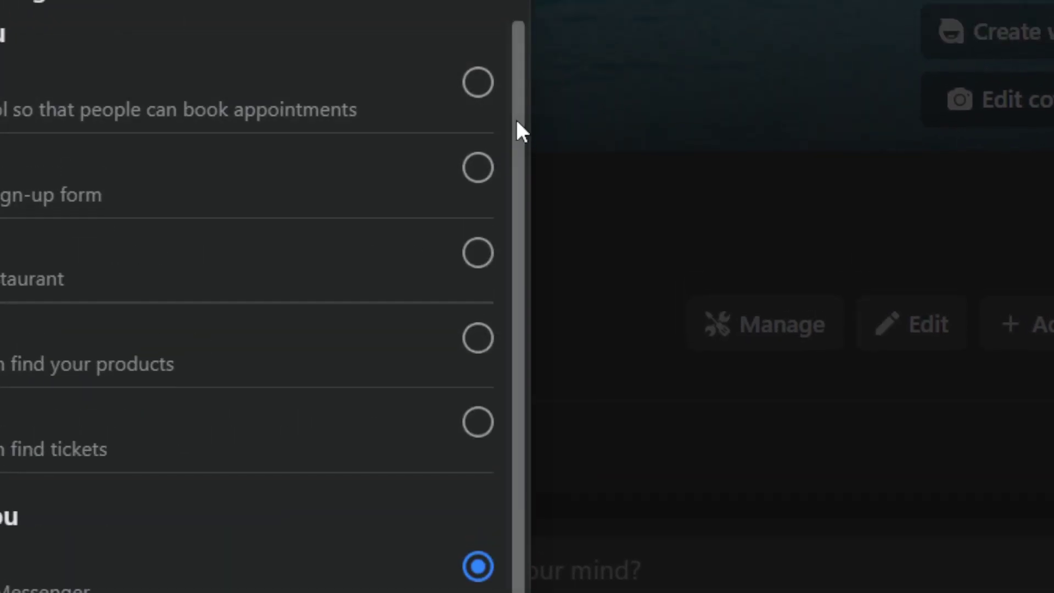
Look through the available action button options for contacting and linking, and close the chooser without changing the selection.
{"action": "left_click_drag", "start_coordinate": [518, 99], "coordinate": [529, 138]}
{"action": "scroll", "coordinate": [535, 324], "scroll_direction": "down", "scroll_amount": 3}
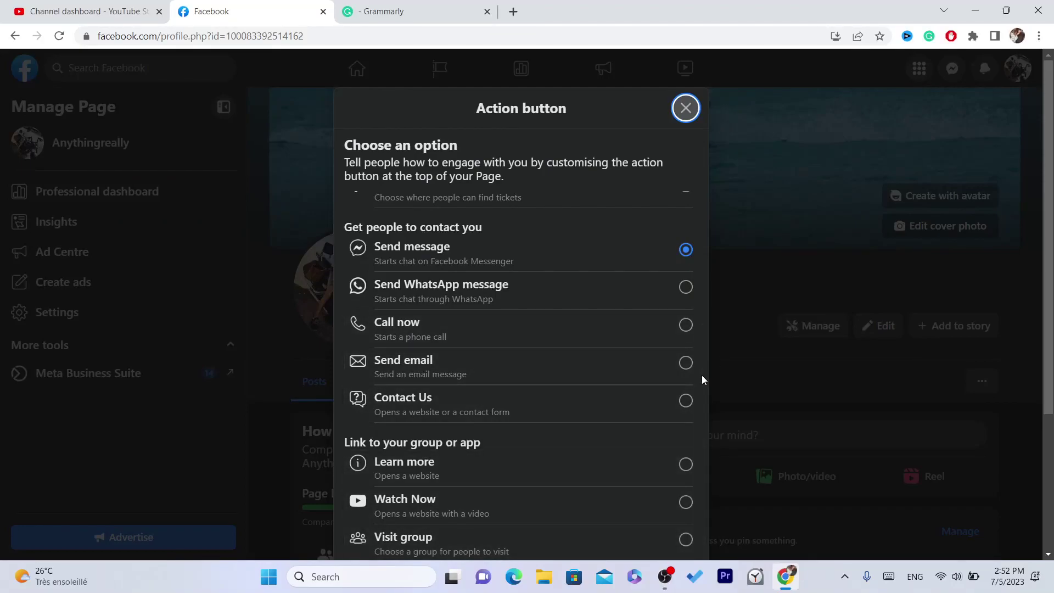
{"action": "left_click_drag", "start_coordinate": [702, 376], "coordinate": [714, 409]}
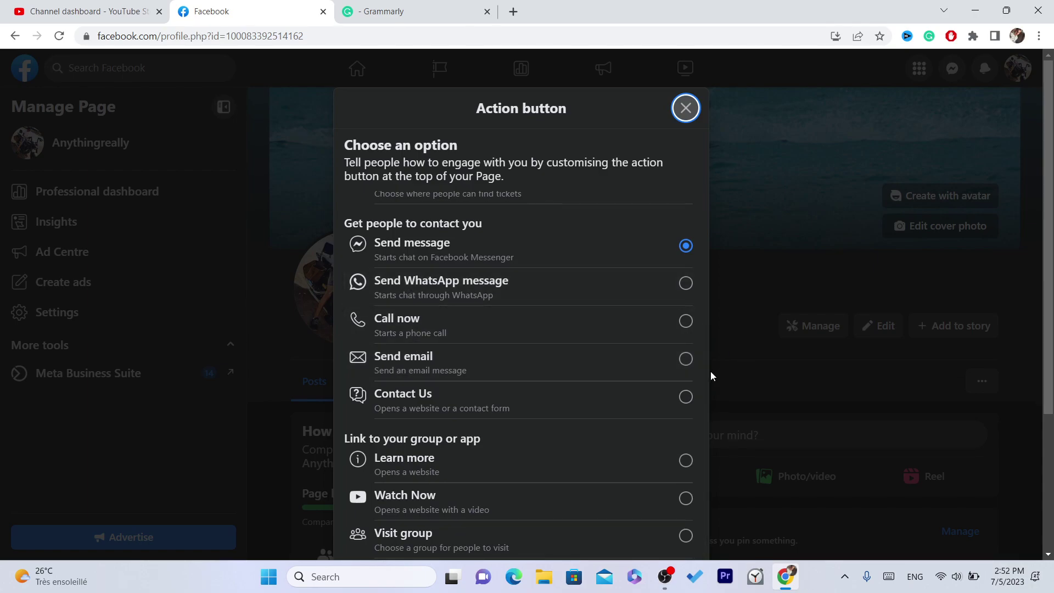
{"action": "left_click_drag", "start_coordinate": [706, 371], "coordinate": [681, 473]}
{"action": "left_click", "coordinate": [689, 111]}
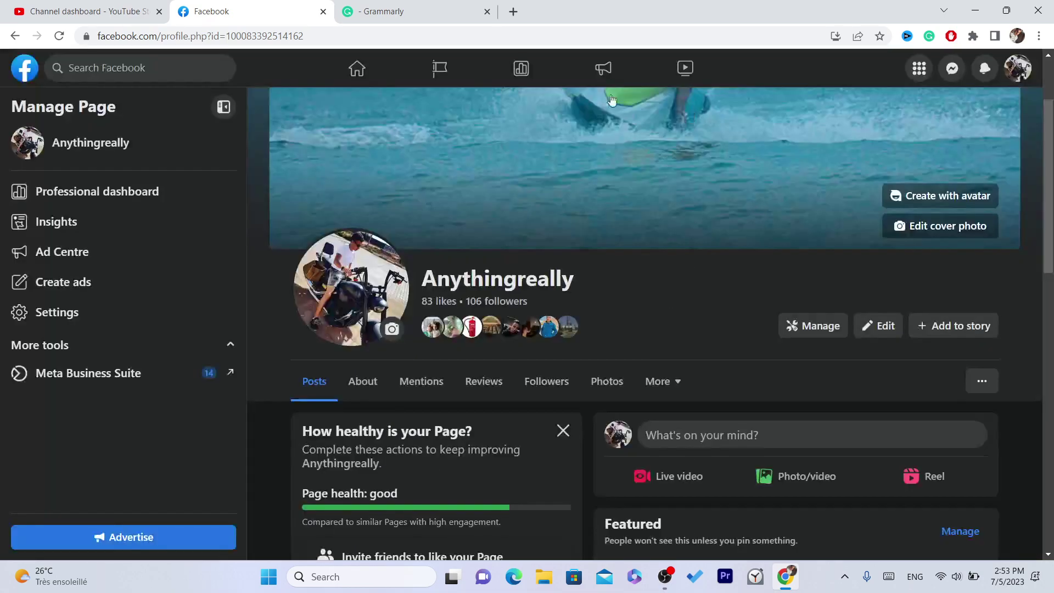
Switch from the Anythingreally Page back to the personal profile and reload it.
{"action": "left_click", "coordinate": [338, 40]}
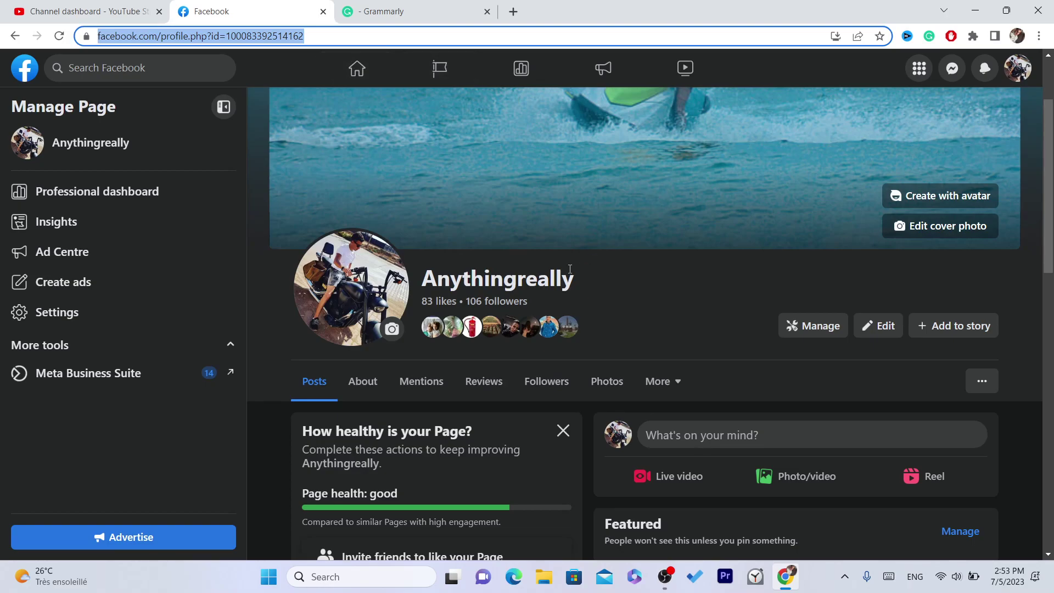
{"action": "left_click", "coordinate": [1019, 79]}
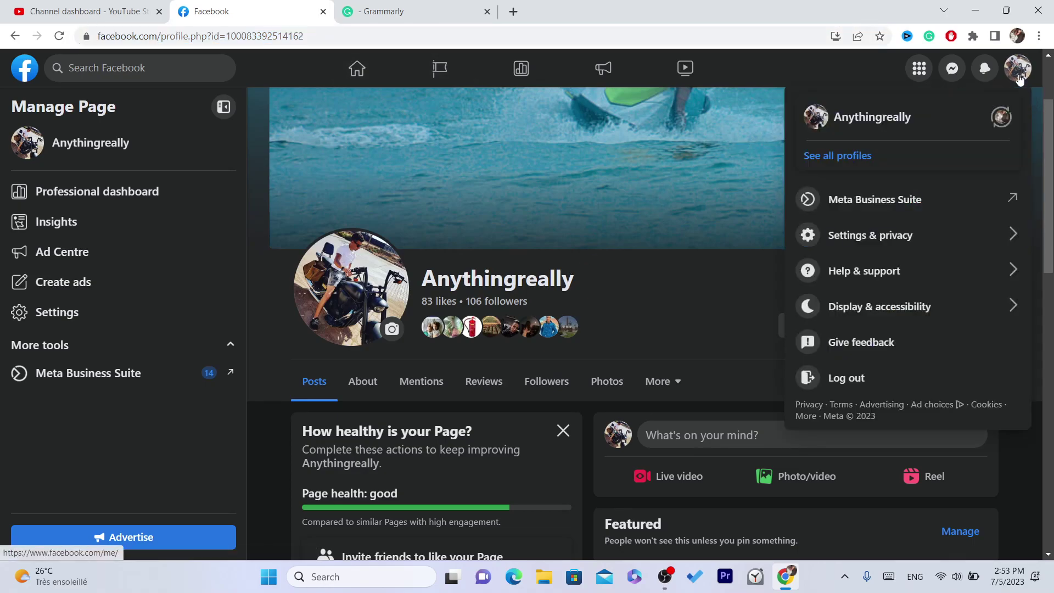
{"action": "left_click", "coordinate": [1006, 113]}
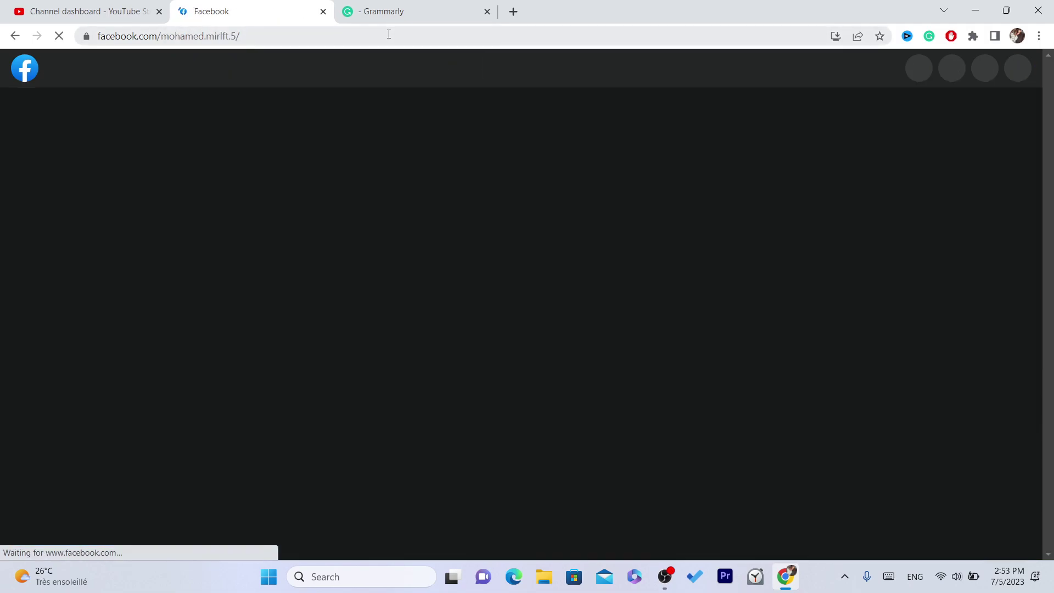
{"action": "left_click", "coordinate": [389, 34]}
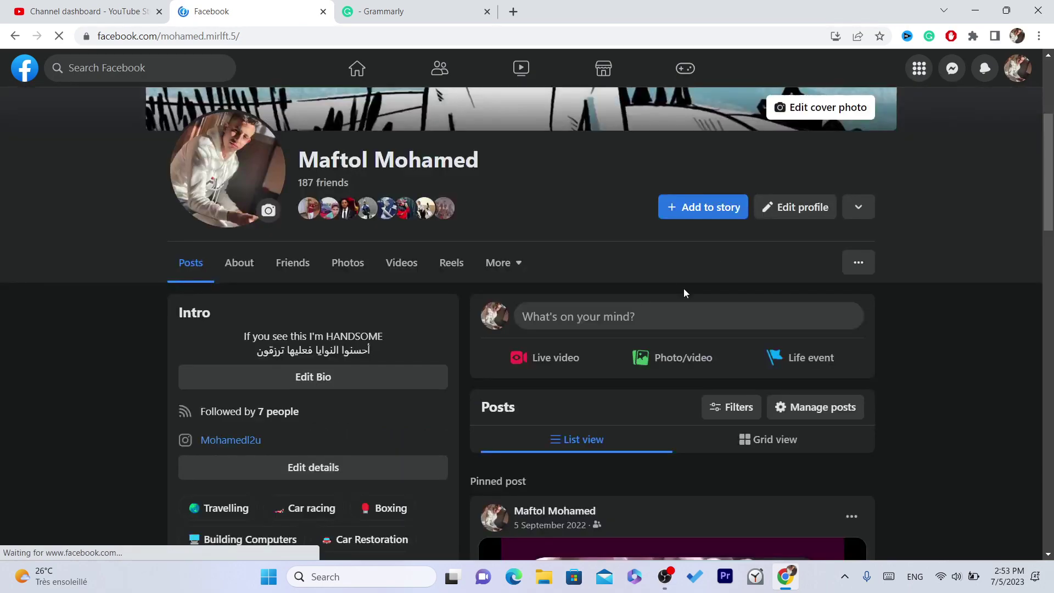
Look over the personal profile's header, intro bio, hobbies and pinned post.
{"action": "scroll", "coordinate": [853, 250], "scroll_direction": "down", "scroll_amount": 5}
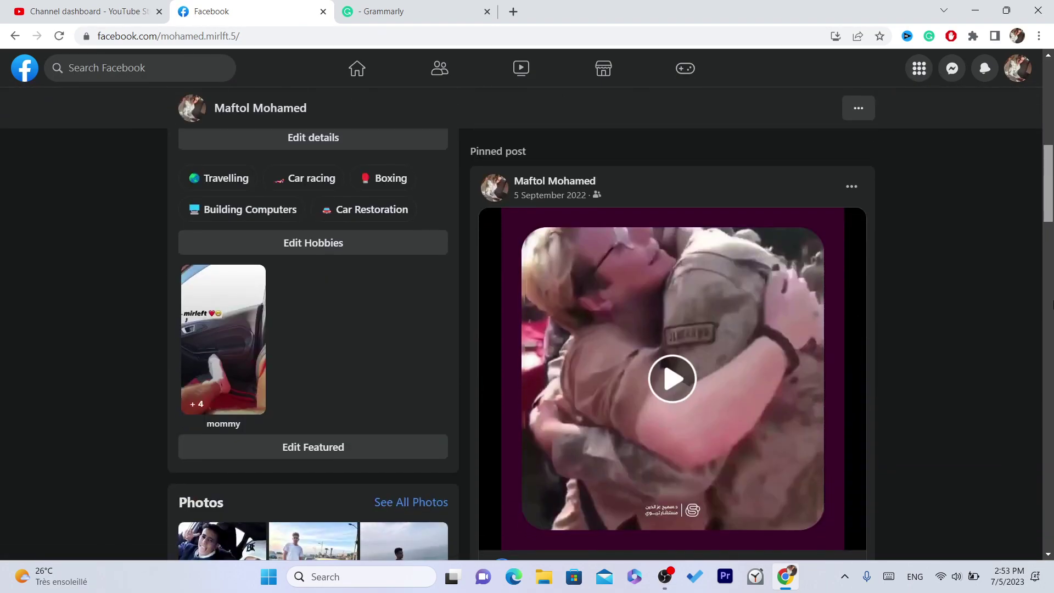
{"action": "scroll", "coordinate": [1052, 279], "scroll_direction": "up", "scroll_amount": 3}
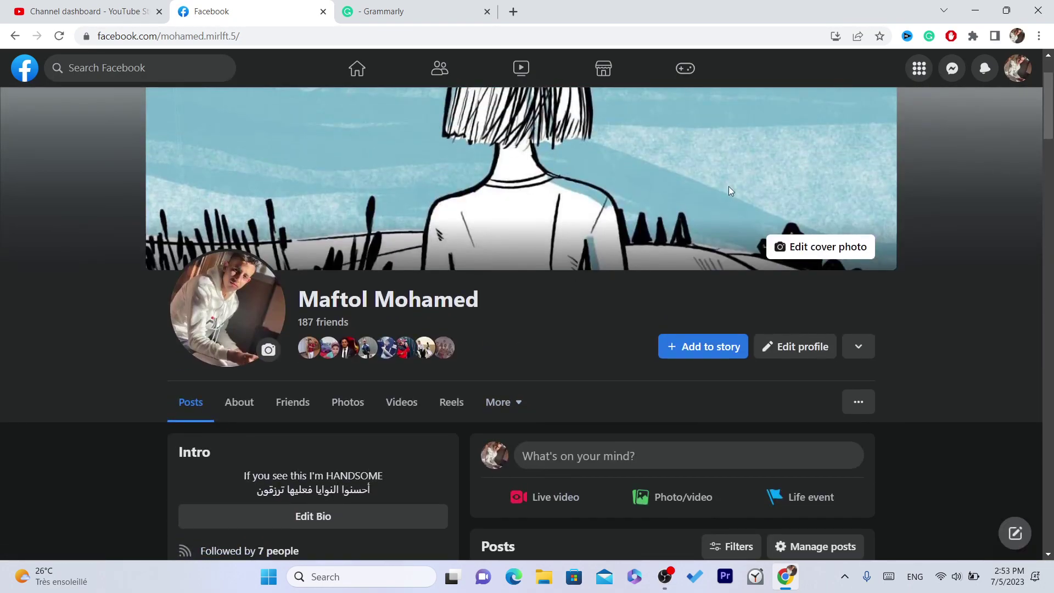
{"action": "scroll", "coordinate": [1049, 137], "scroll_direction": "down", "scroll_amount": 5}
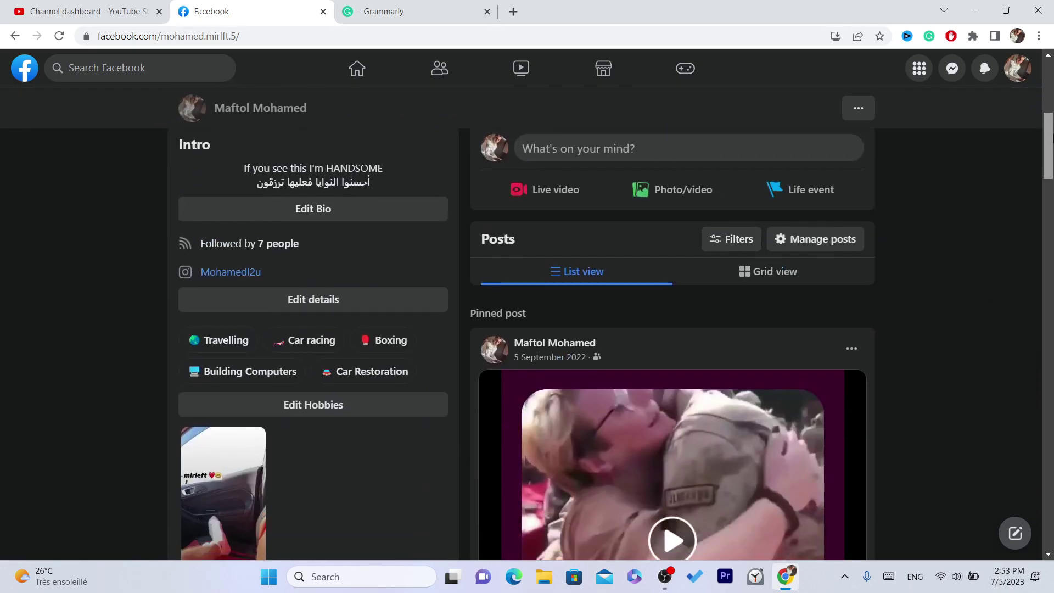
{"action": "left_click_drag", "start_coordinate": [379, 181], "coordinate": [239, 167]}
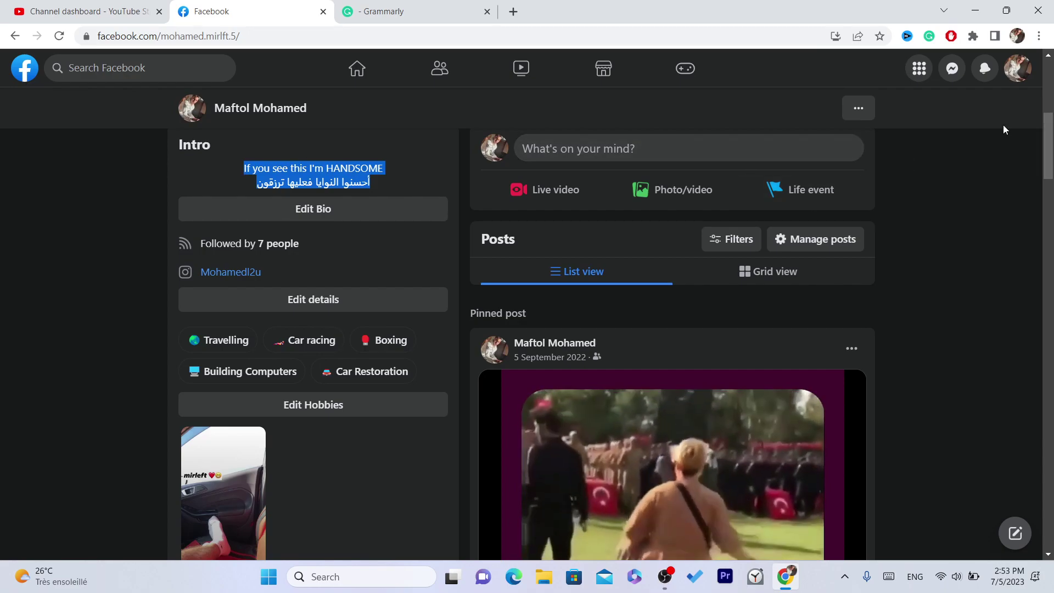
{"action": "scroll", "coordinate": [1049, 143], "scroll_direction": "down", "scroll_amount": 2}
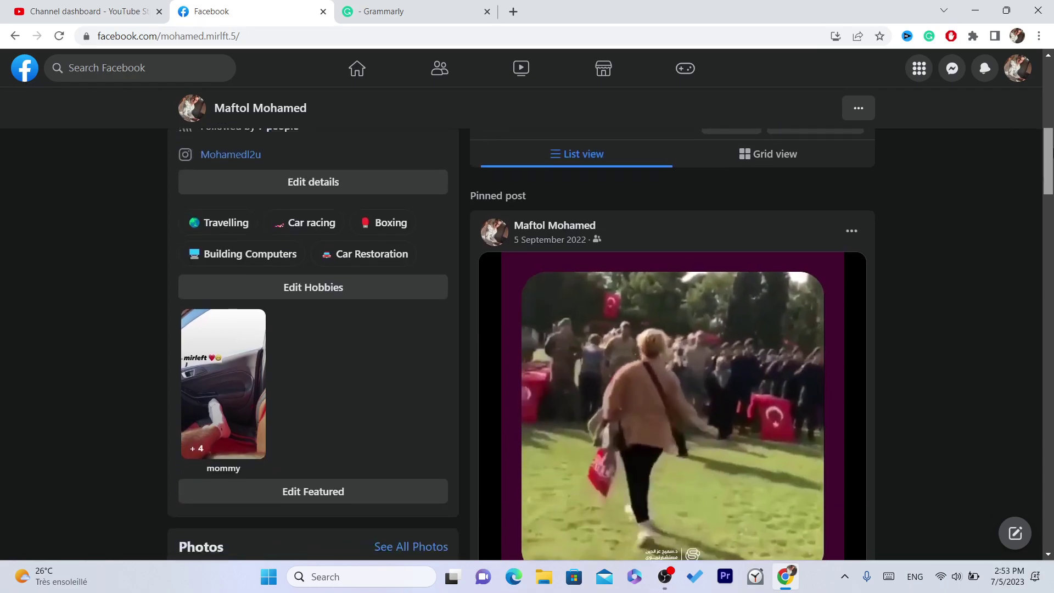
{"action": "left_click_drag", "start_coordinate": [1053, 154], "coordinate": [1037, 73]}
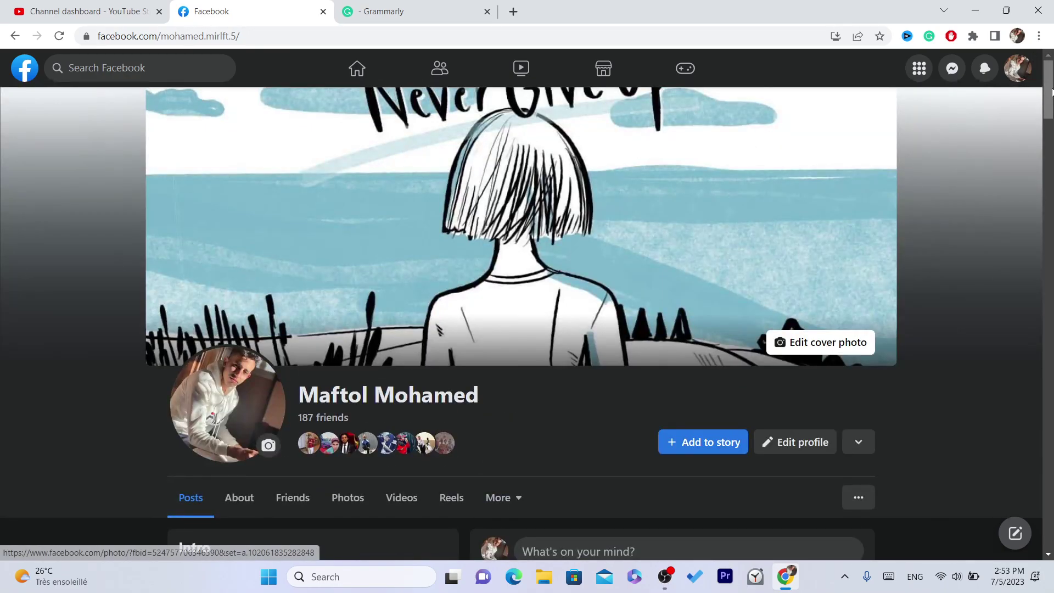
{"action": "scroll", "coordinate": [459, 222], "scroll_direction": "down", "scroll_amount": 3}
{"action": "left_click", "coordinate": [357, 187]}
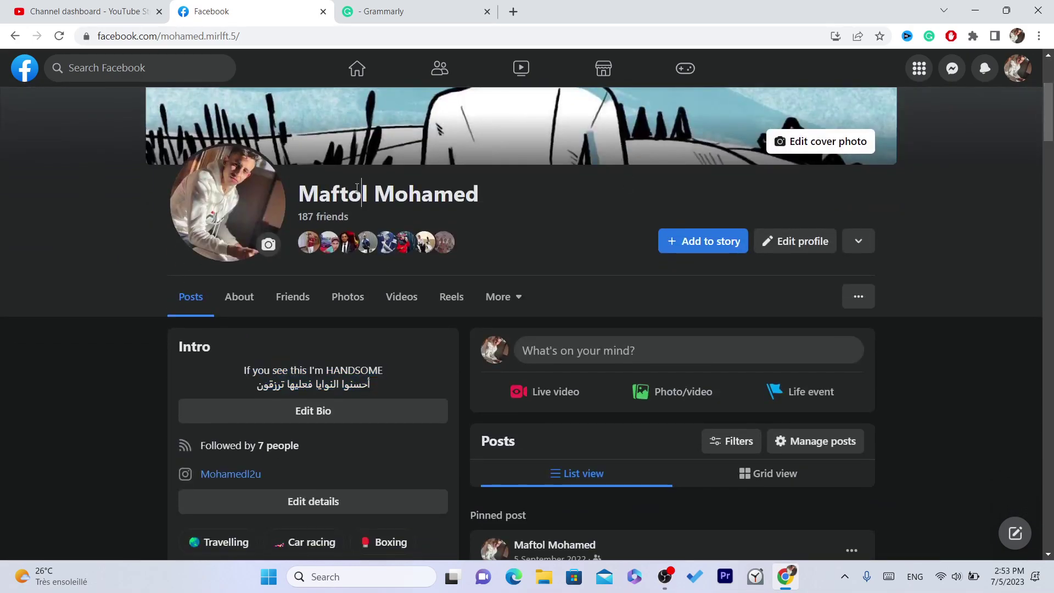
{"action": "triple_click", "coordinate": [356, 187]}
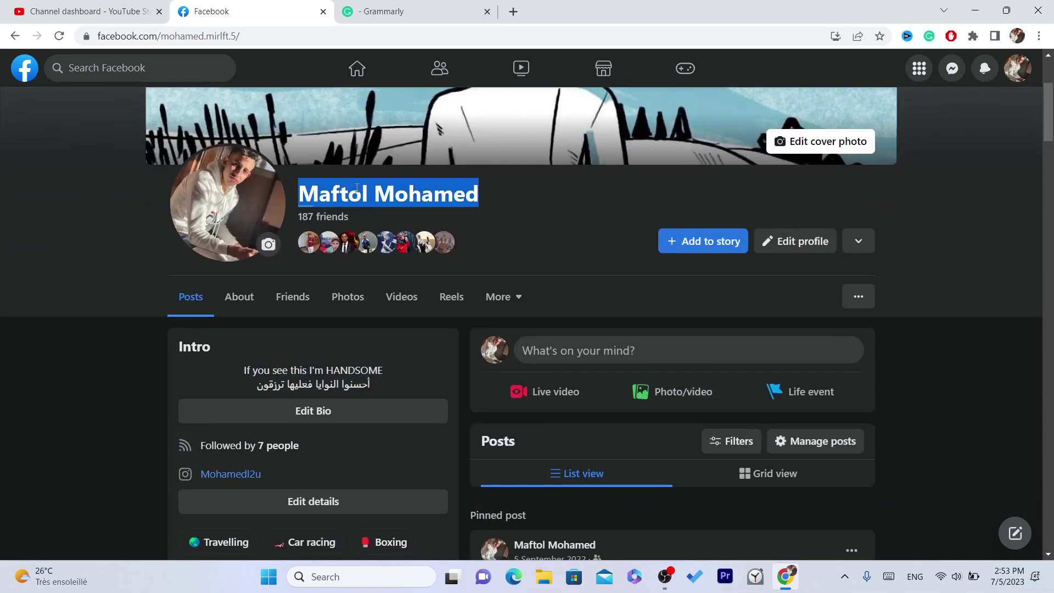
{"action": "triple_click", "coordinate": [479, 194]}
{"action": "left_click", "coordinate": [507, 195]}
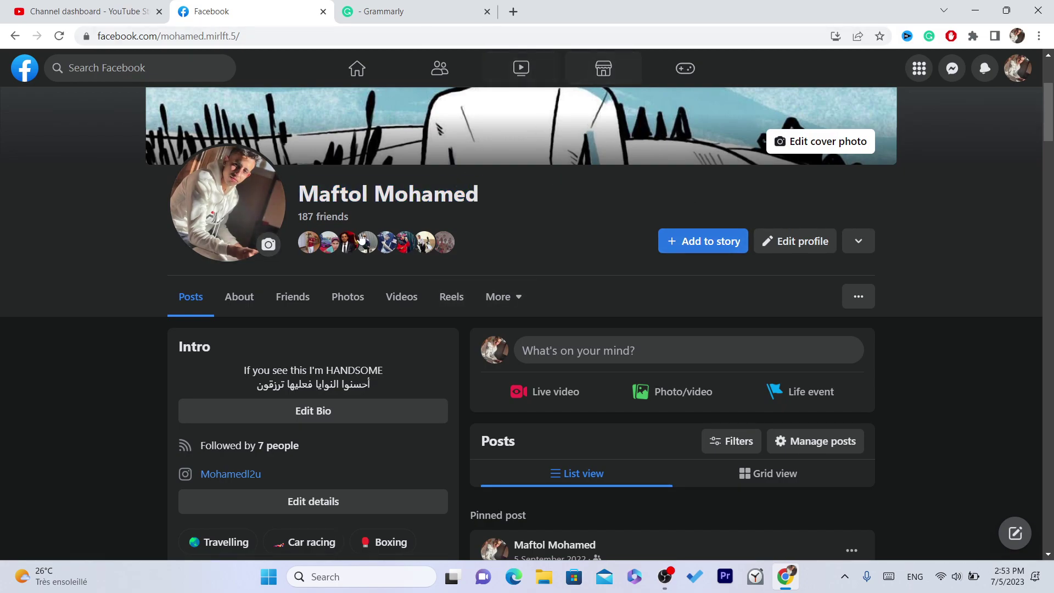
{"action": "triple_click", "coordinate": [421, 193]}
{"action": "triple_click", "coordinate": [498, 190]}
{"action": "left_click", "coordinate": [500, 190]}
{"action": "triple_click", "coordinate": [453, 205]}
{"action": "left_click", "coordinate": [374, 204]}
{"action": "double_click", "coordinate": [358, 186]}
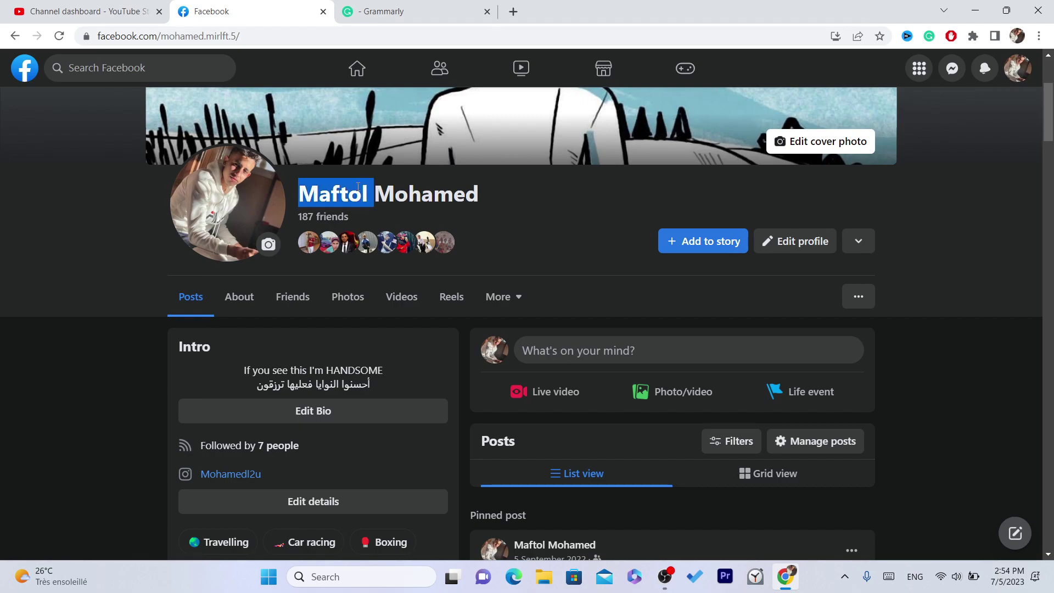
{"action": "left_click", "coordinate": [358, 186]}
{"action": "left_click", "coordinate": [358, 187]}
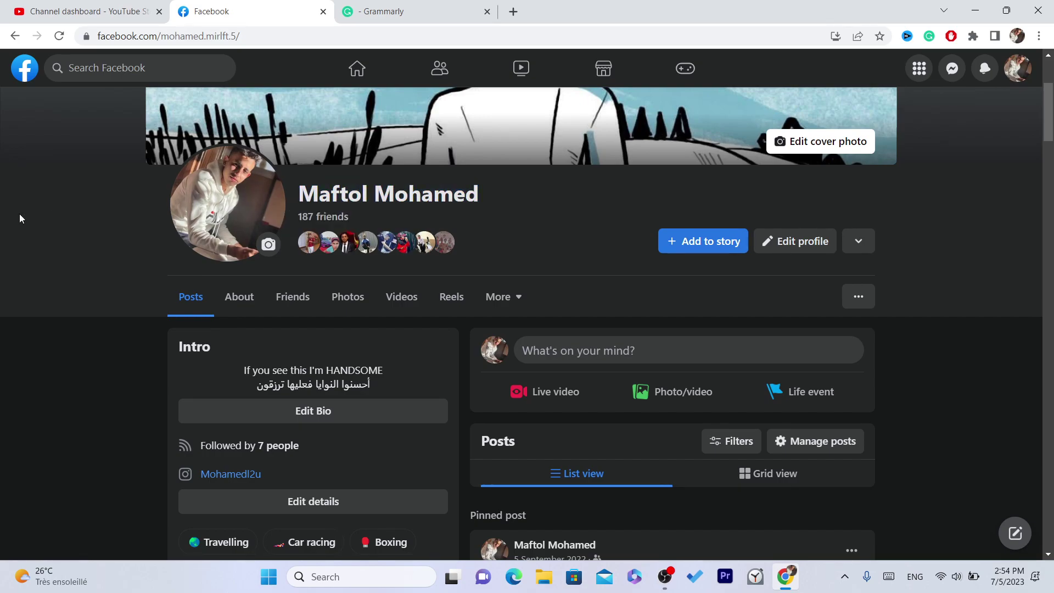
{"action": "triple_click", "coordinate": [376, 198]}
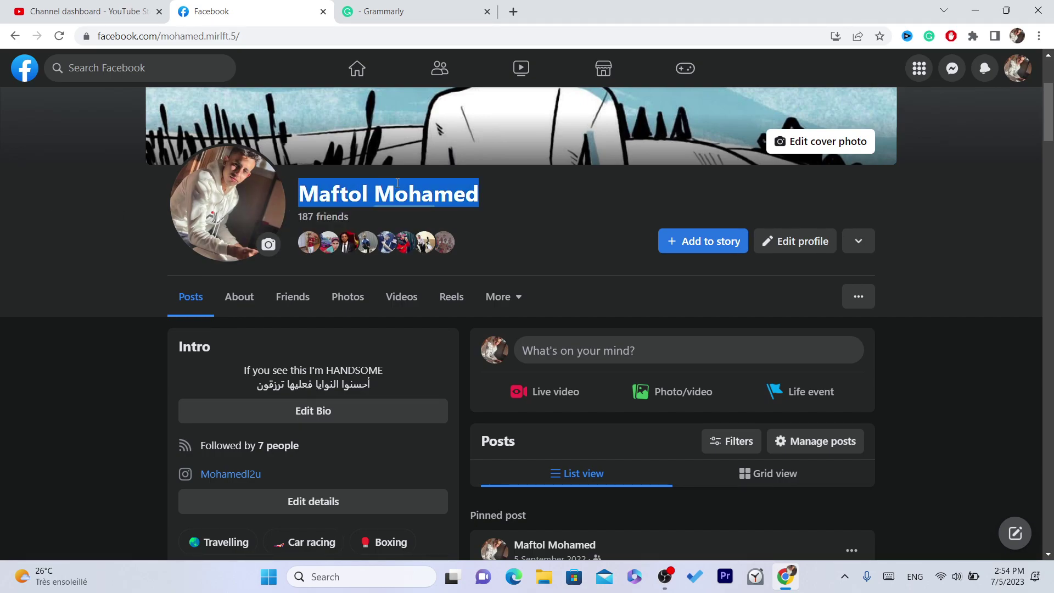
{"action": "left_click", "coordinate": [525, 181]}
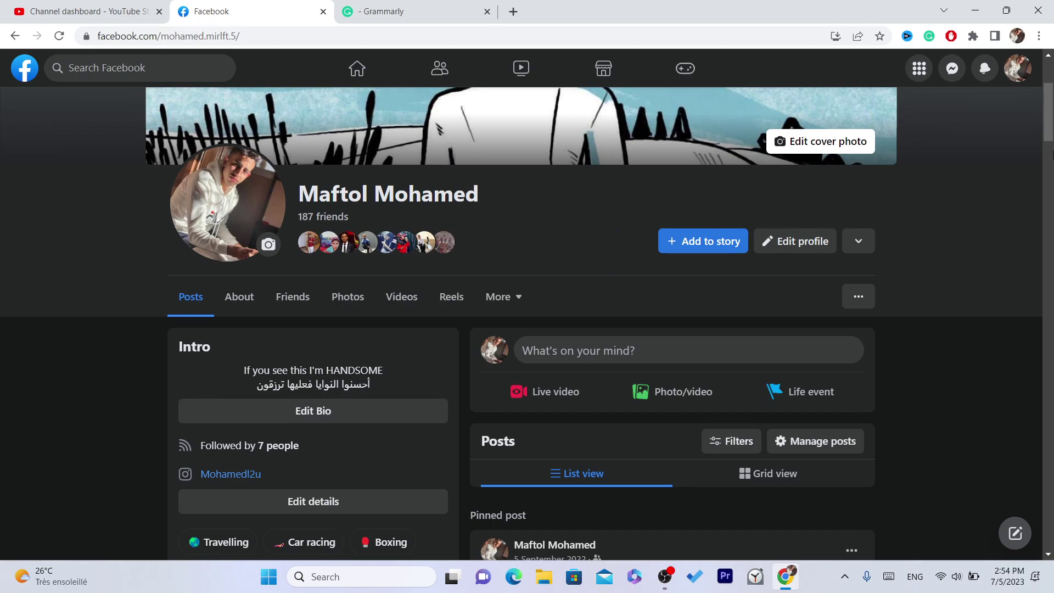
Turn on professional mode for the personal profile and accept its terms.
{"action": "mouse_move", "coordinate": [1049, 112]}
{"action": "left_mouse_down"}
{"action": "mouse_move", "coordinate": [1048, 164]}
{"action": "mouse_move", "coordinate": [1040, 105]}
{"action": "left_mouse_up"}
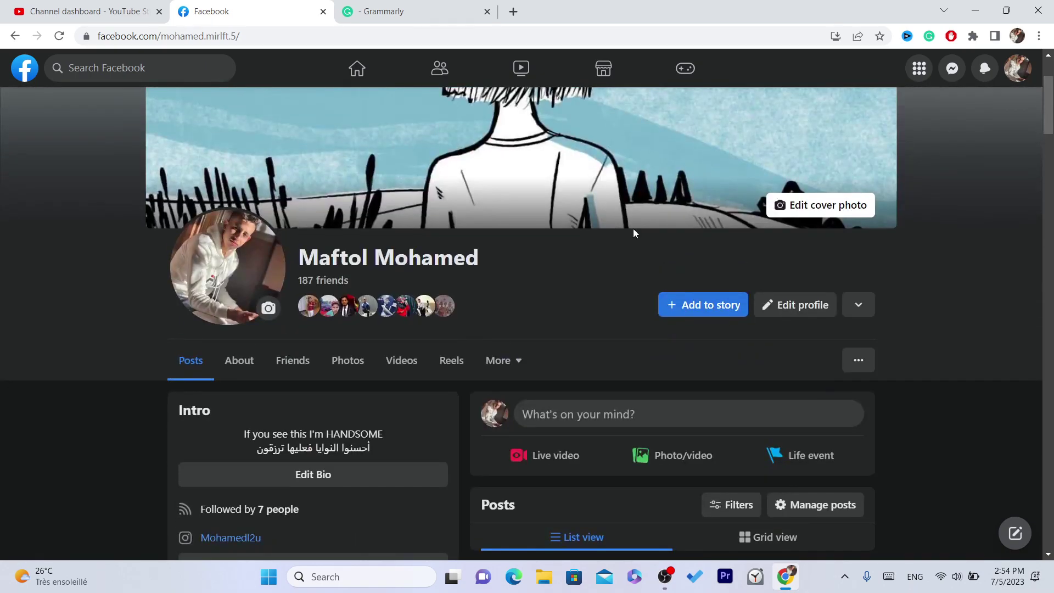
{"action": "scroll", "coordinate": [561, 220], "scroll_direction": "down", "scroll_amount": 2}
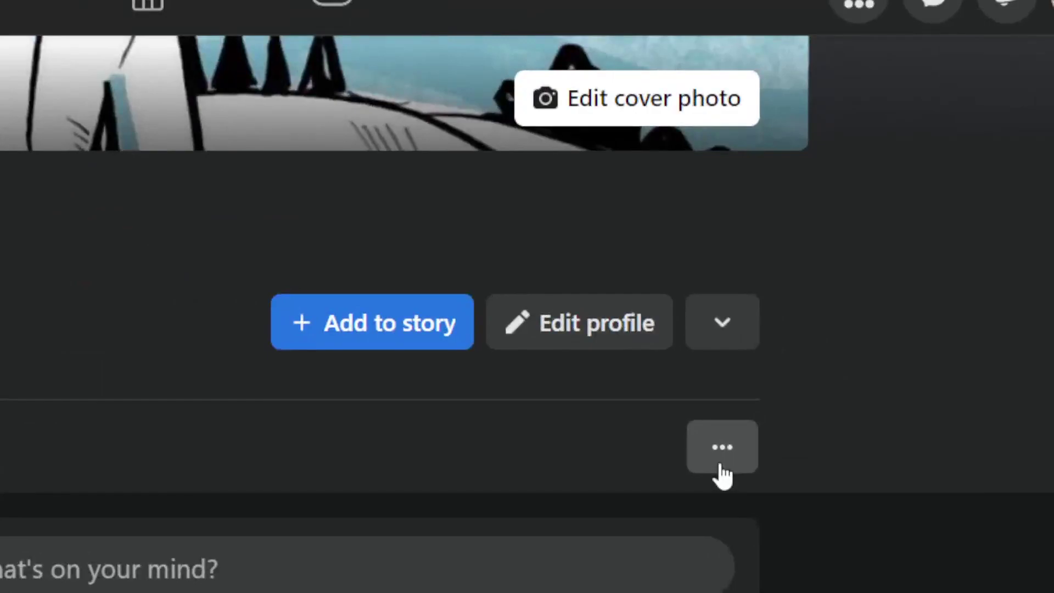
{"action": "left_click", "coordinate": [720, 468]}
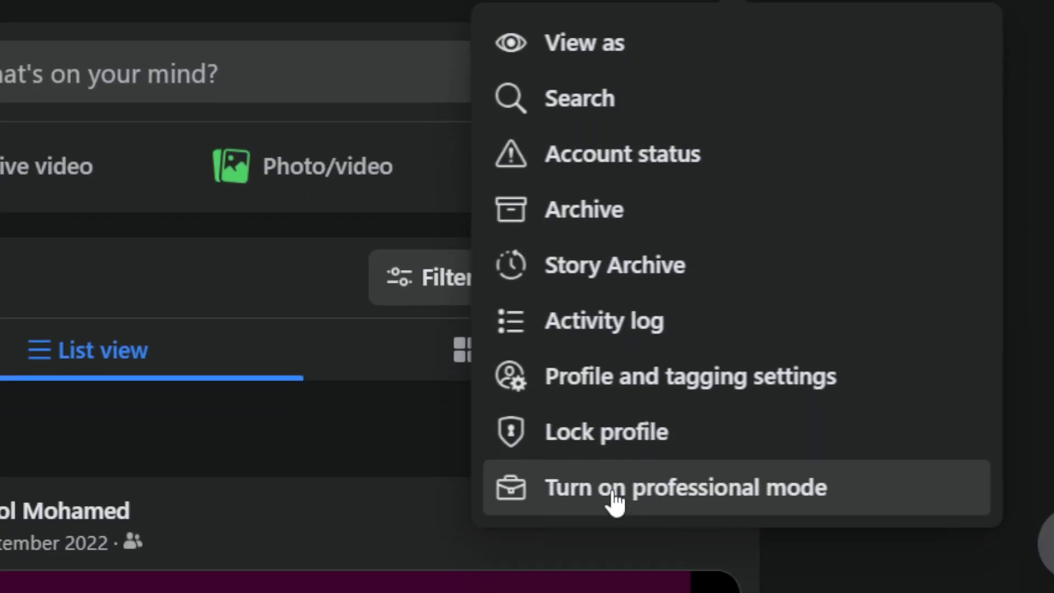
{"action": "left_click", "coordinate": [615, 503]}
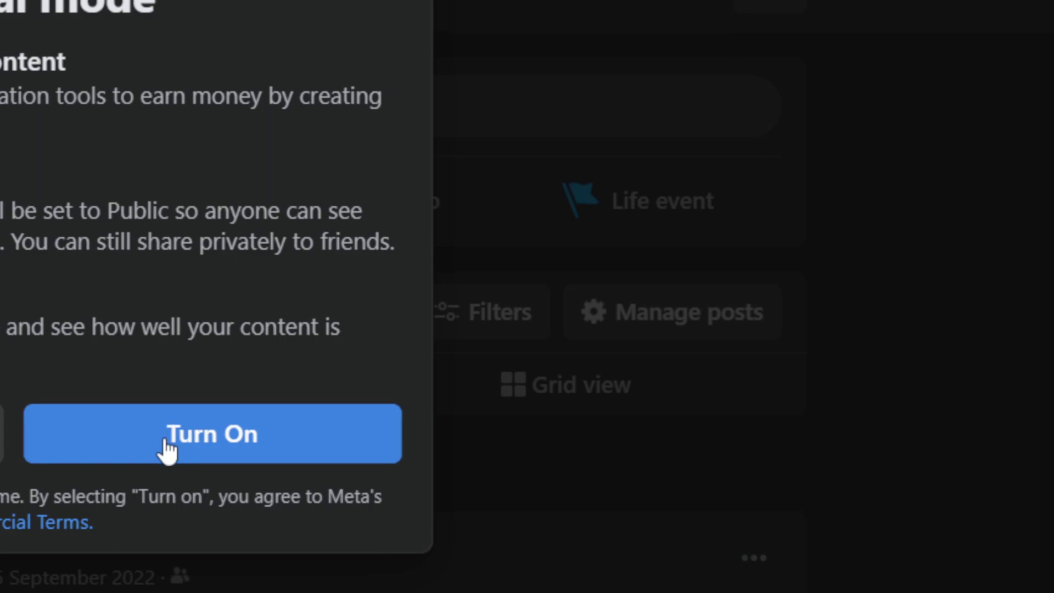
{"action": "left_click", "coordinate": [235, 447]}
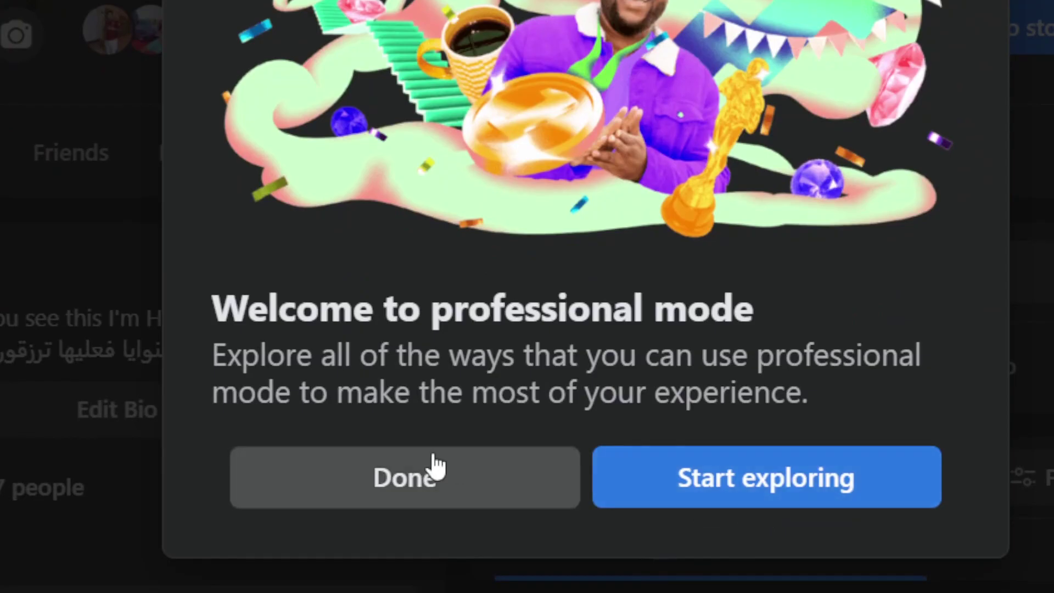
Reload the personal profile and look over its follower and following details.
{"action": "left_click", "coordinate": [431, 592]}
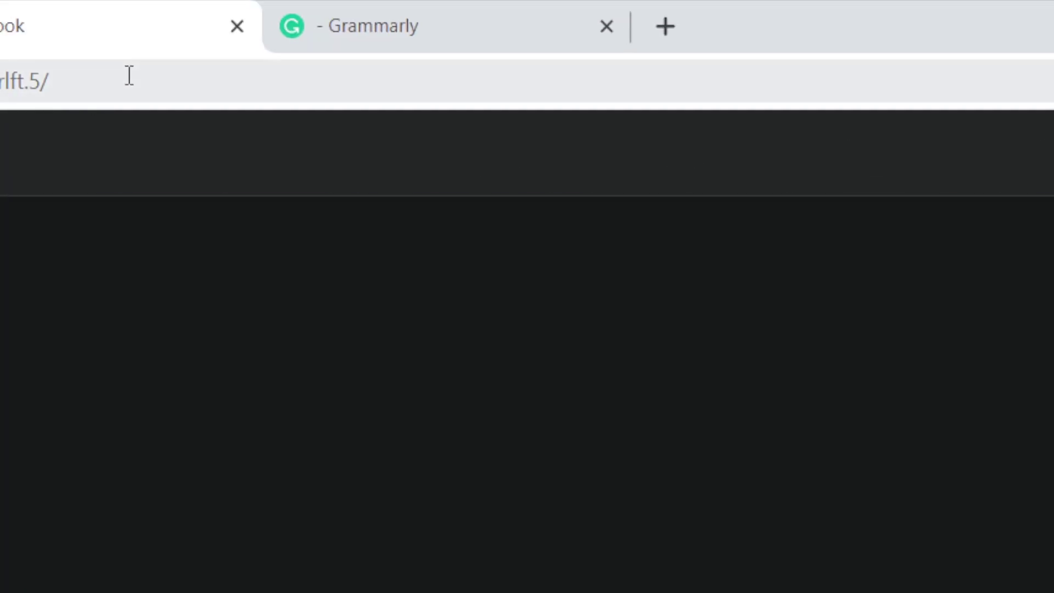
{"action": "left_click", "coordinate": [114, 62]}
{"action": "scroll", "coordinate": [891, 179], "scroll_direction": "down", "scroll_amount": 4}
{"action": "left_click", "coordinate": [1052, 195]}
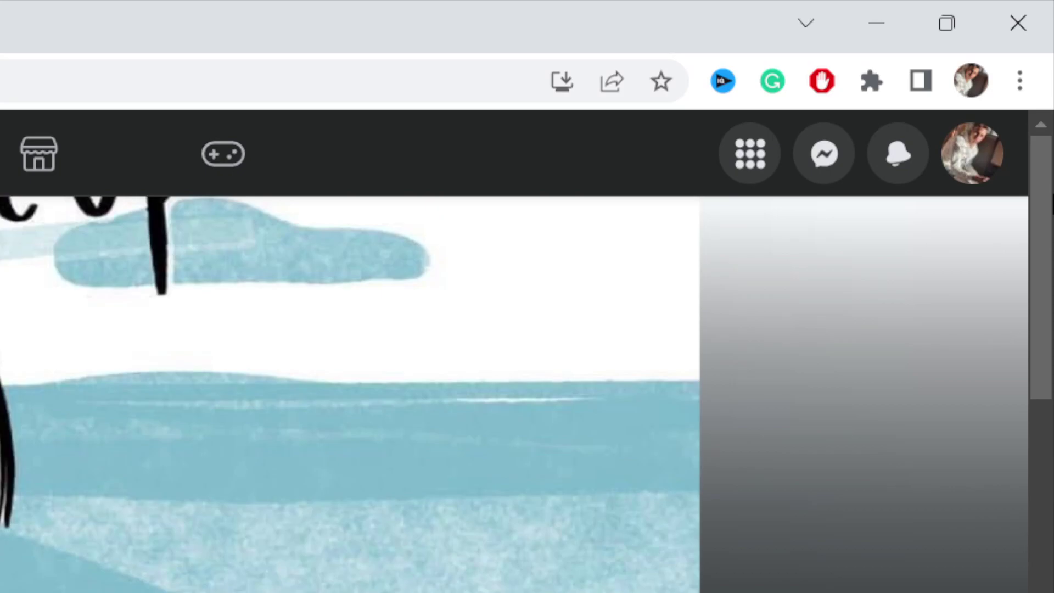
{"action": "left_click_drag", "start_coordinate": [1053, 194], "coordinate": [1052, 278]}
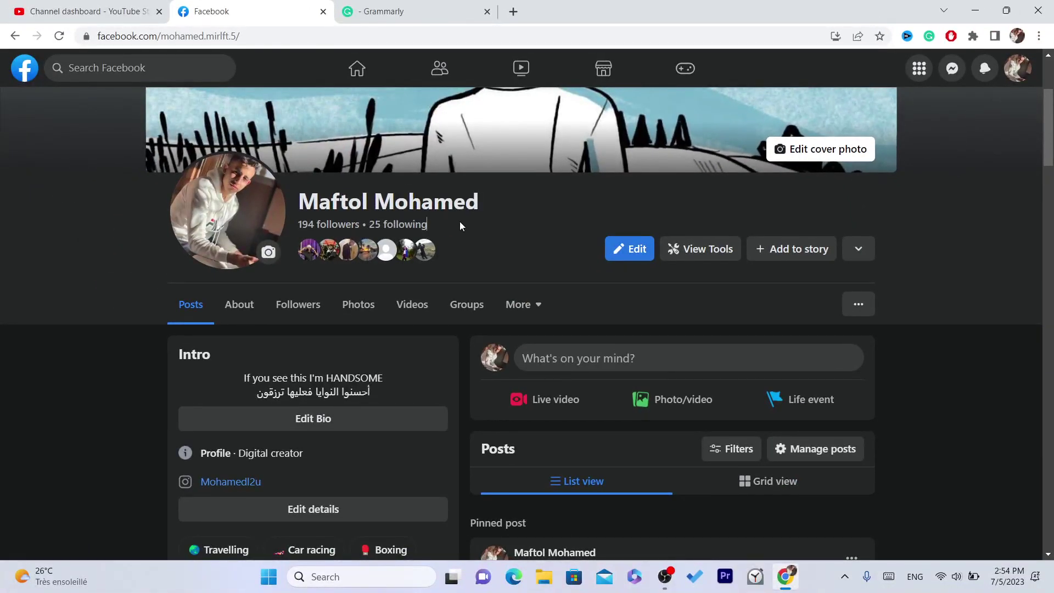
{"action": "left_click_drag", "start_coordinate": [387, 276], "coordinate": [271, 273]}
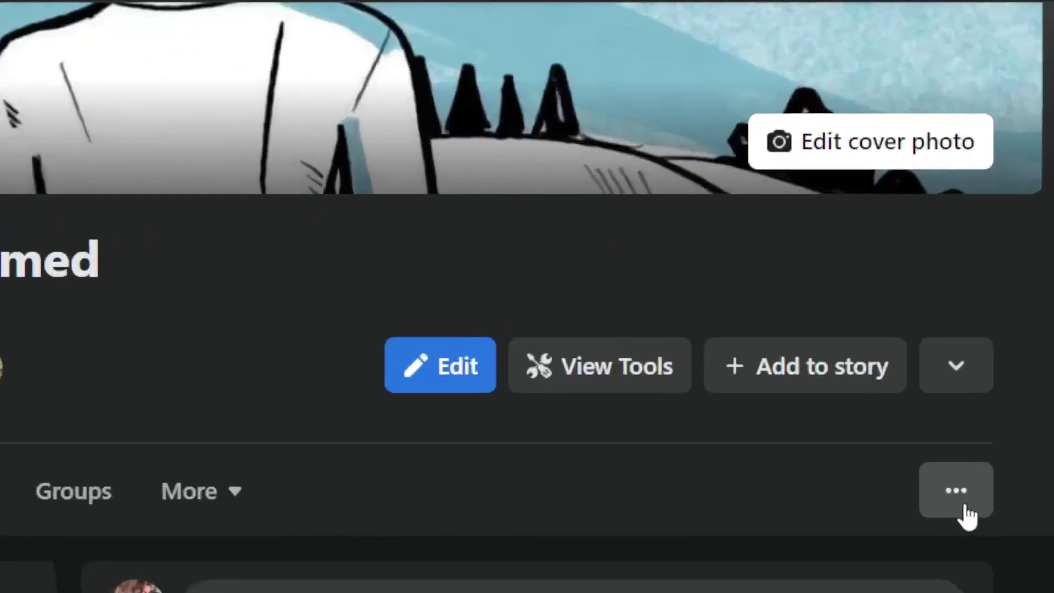
Open the public preview of the personal profile with View as.
{"action": "left_click", "coordinate": [968, 516]}
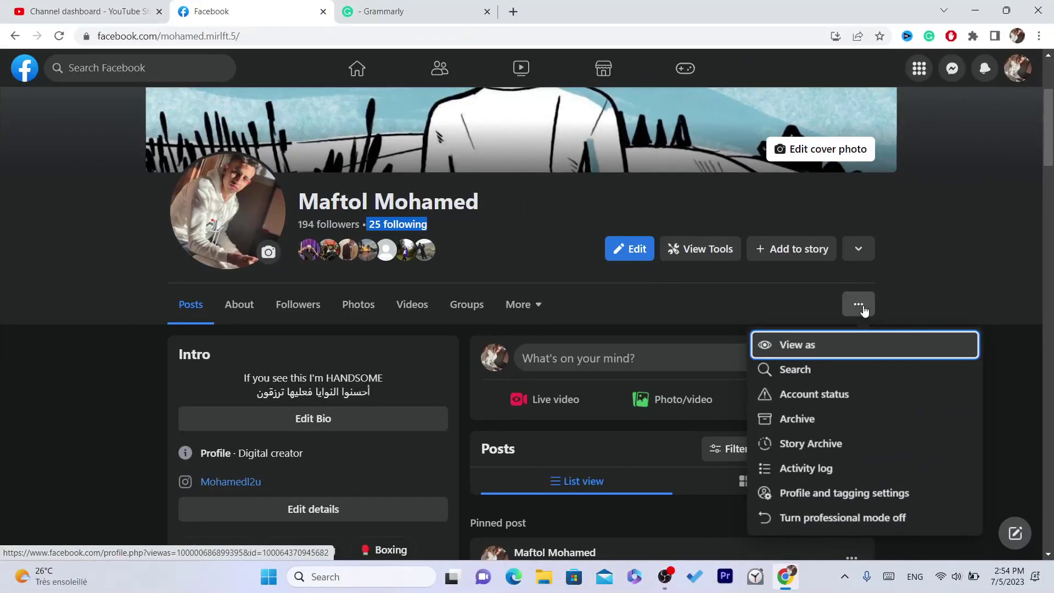
{"action": "left_click", "coordinate": [860, 306]}
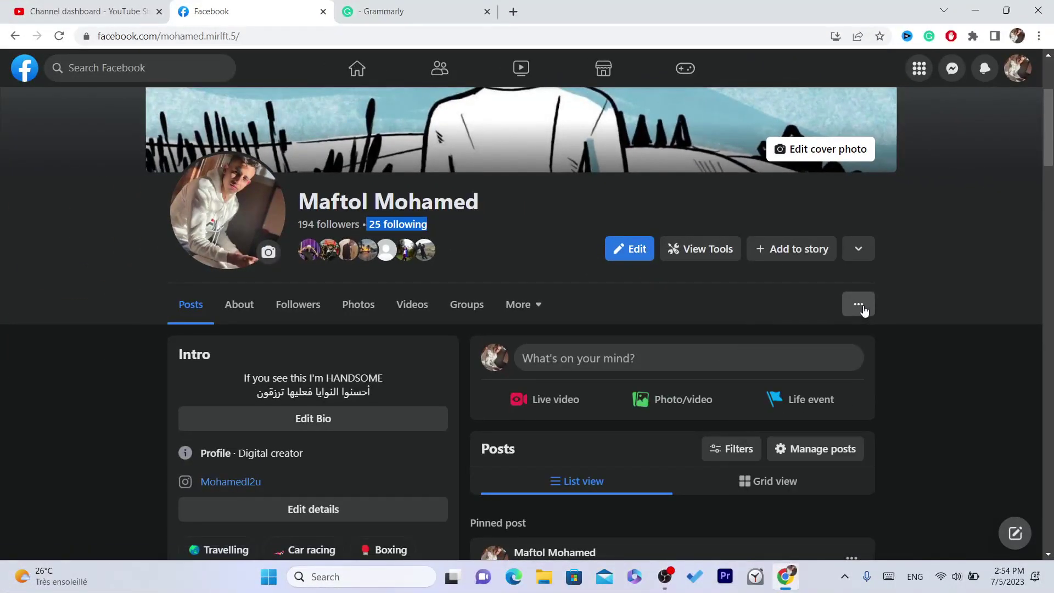
{"action": "left_click", "coordinate": [862, 309]}
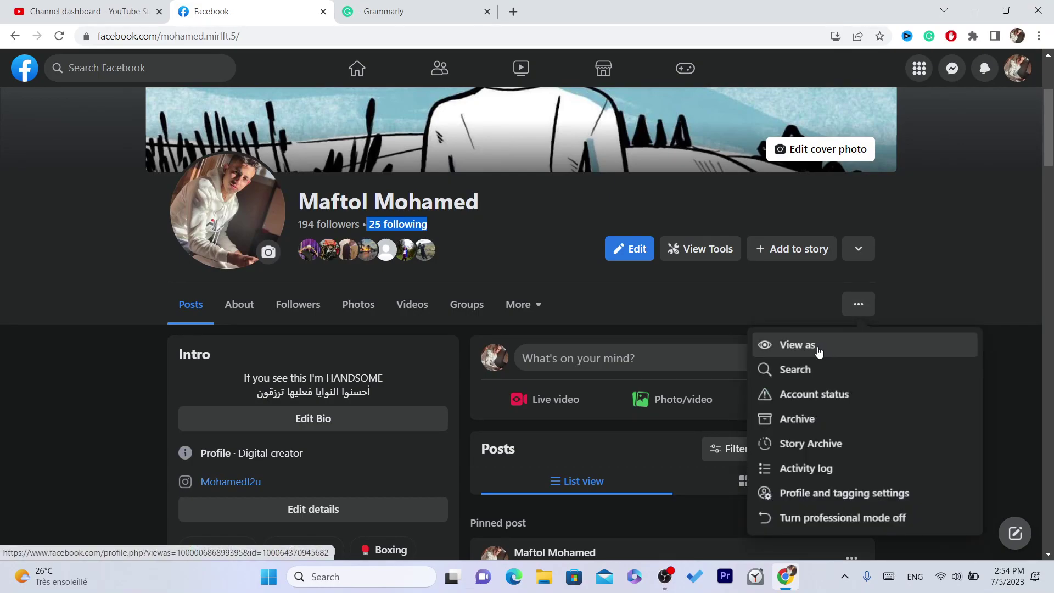
{"action": "left_click", "coordinate": [789, 349]}
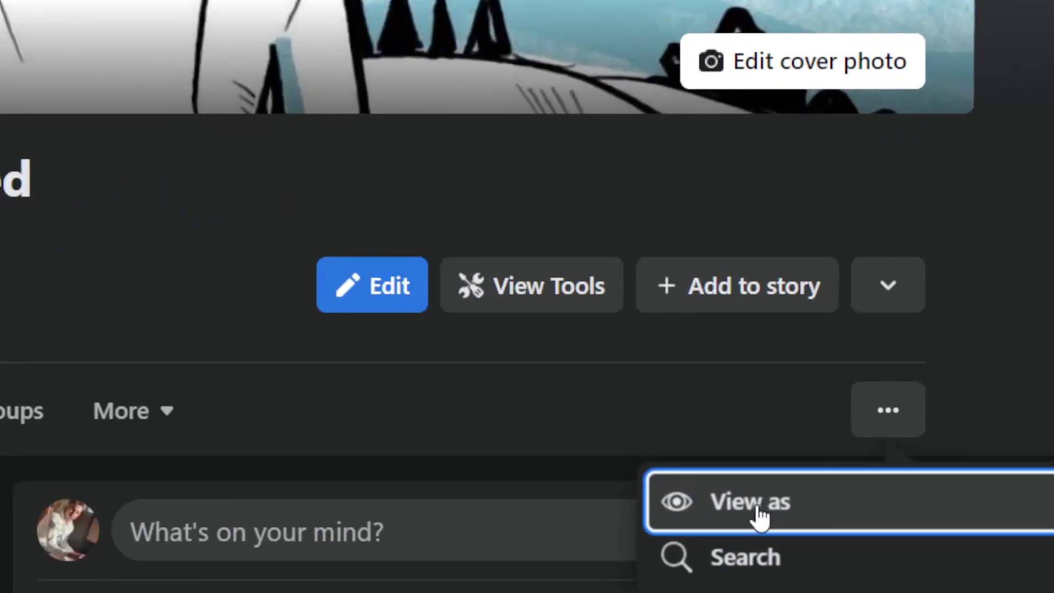
{"action": "left_click", "coordinate": [759, 516]}
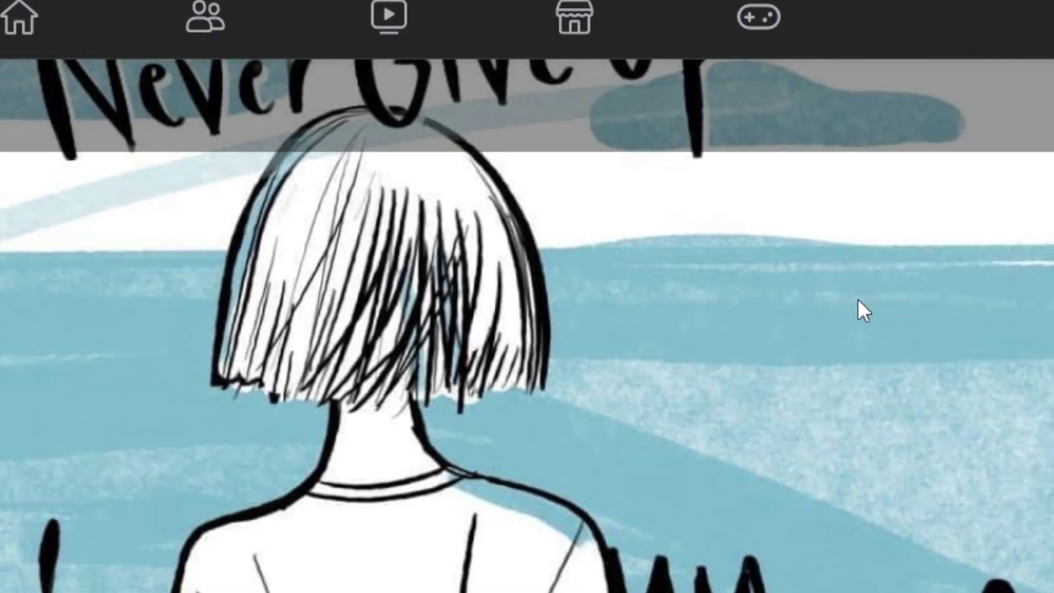
Examine the public preview's header, intro and posts, and exit the preview.
{"action": "left_click_drag", "start_coordinate": [1051, 207], "coordinate": [1053, 278]}
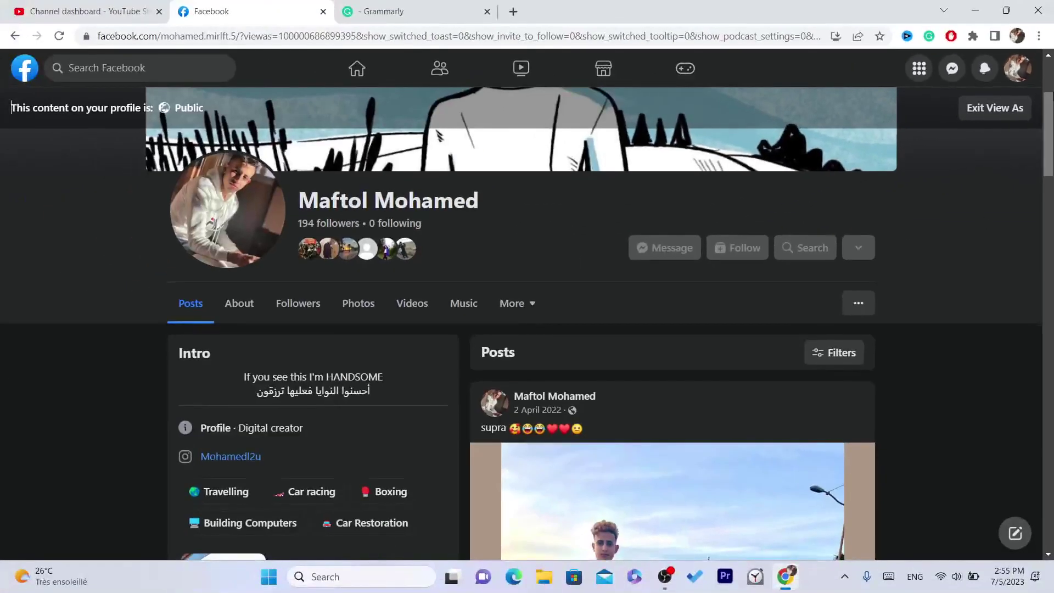
{"action": "scroll", "coordinate": [527, 324], "scroll_direction": "down", "scroll_amount": 12}
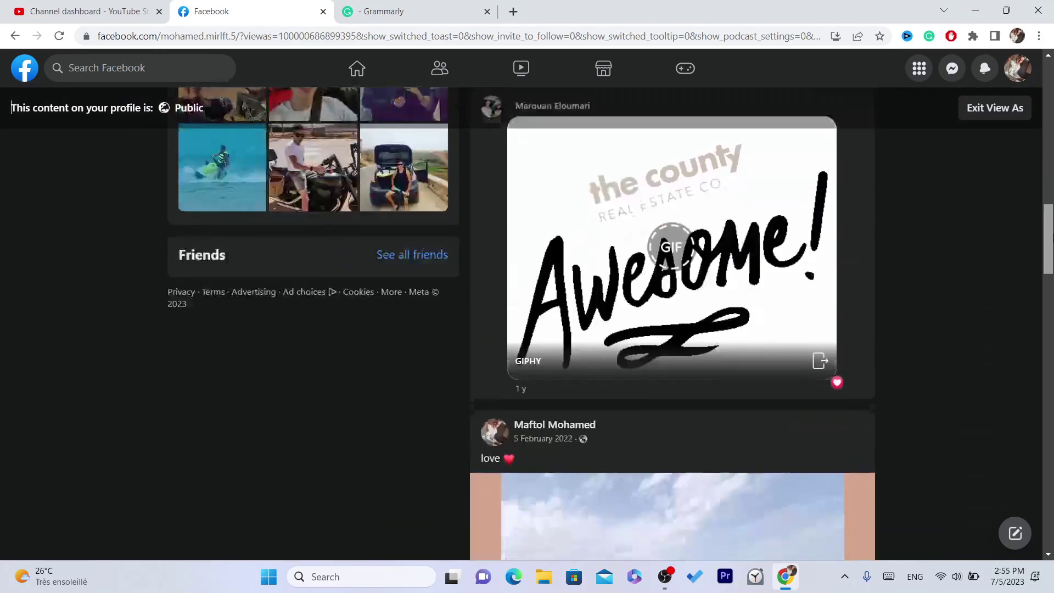
{"action": "scroll", "coordinate": [11, 108], "scroll_direction": "down", "scroll_amount": 10}
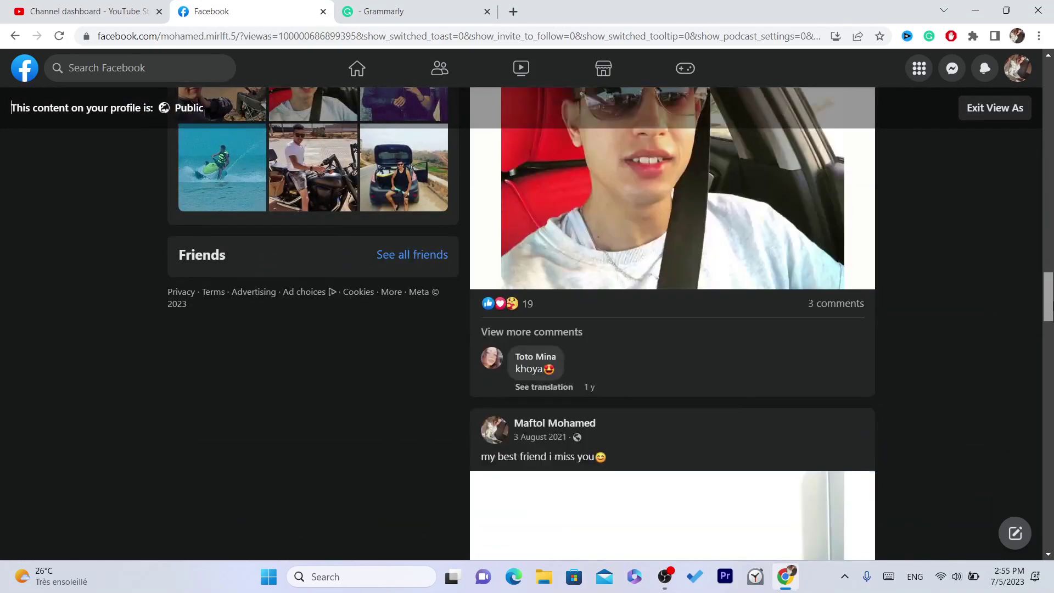
{"action": "scroll", "coordinate": [11, 108], "scroll_direction": "down", "scroll_amount": 8}
{"action": "scroll", "coordinate": [11, 108], "scroll_direction": "up", "scroll_amount": 20}
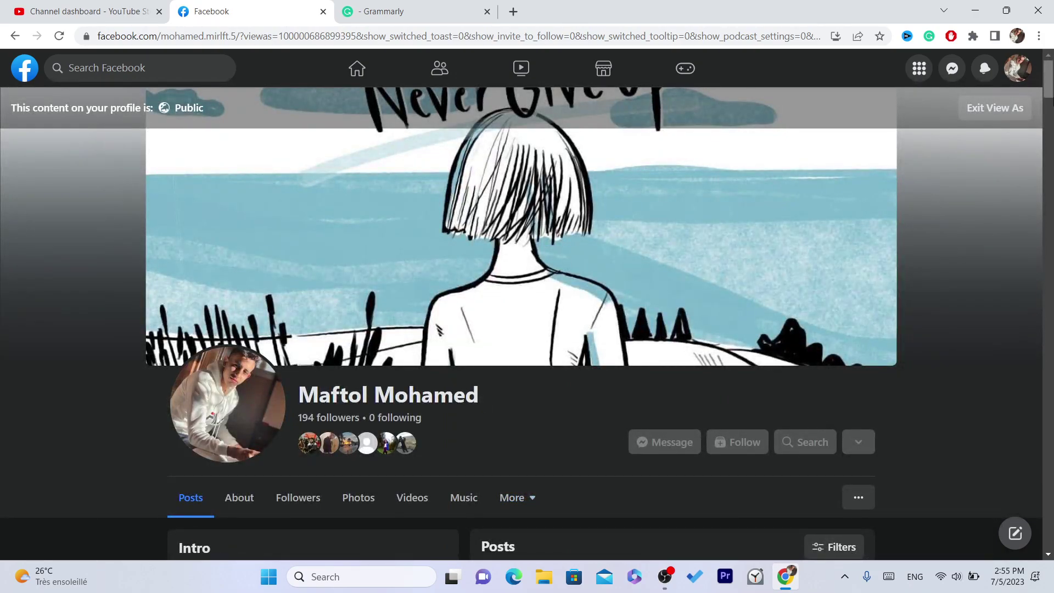
{"action": "left_click_drag", "start_coordinate": [1052, 98], "coordinate": [1052, 105]}
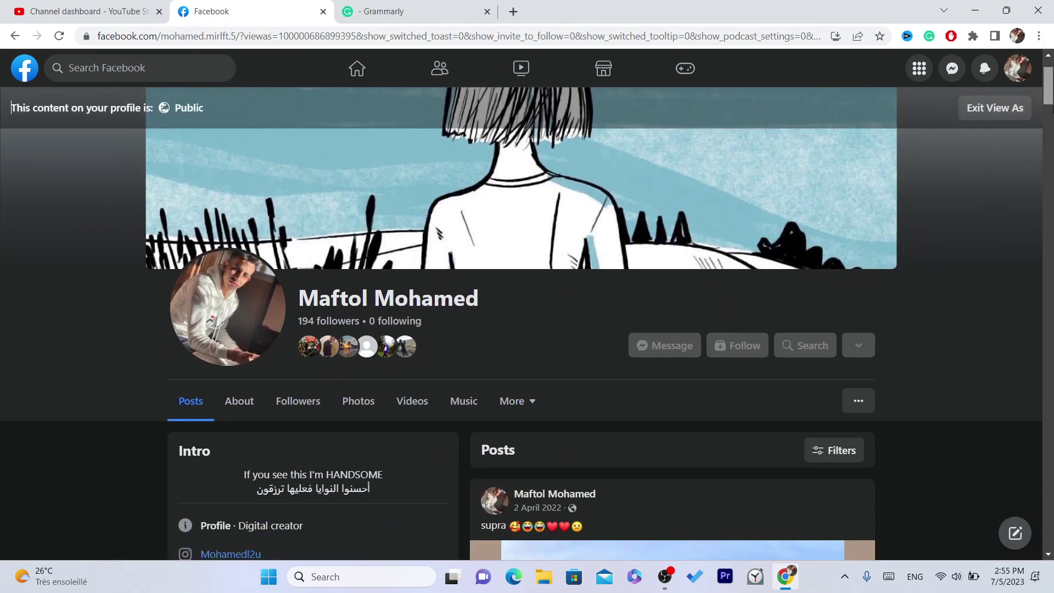
{"action": "scroll", "coordinate": [11, 108], "scroll_direction": "down", "scroll_amount": 5}
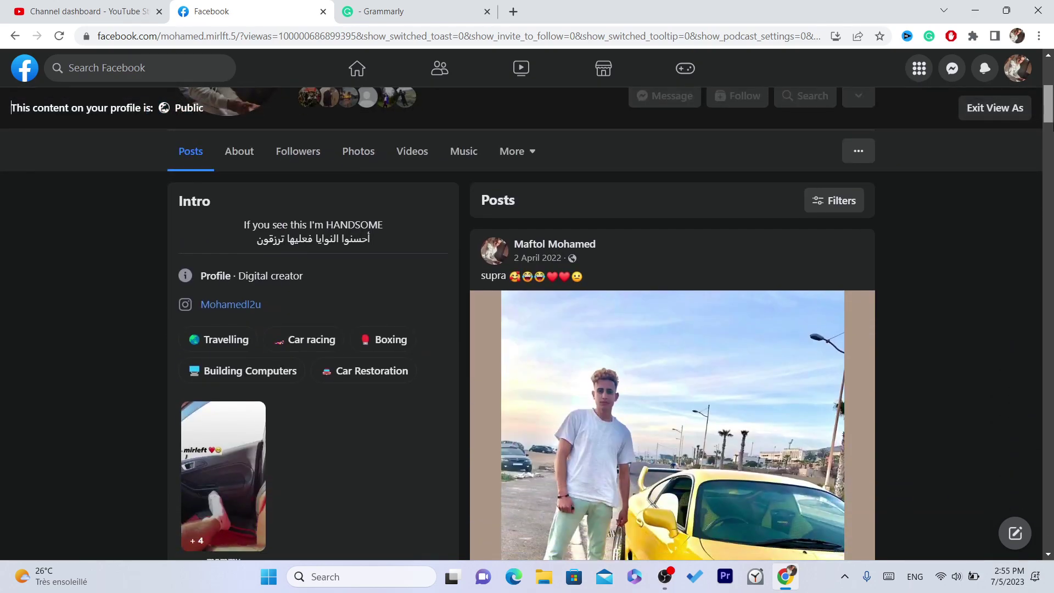
{"action": "scroll", "coordinate": [637, 224], "scroll_direction": "up", "scroll_amount": 6}
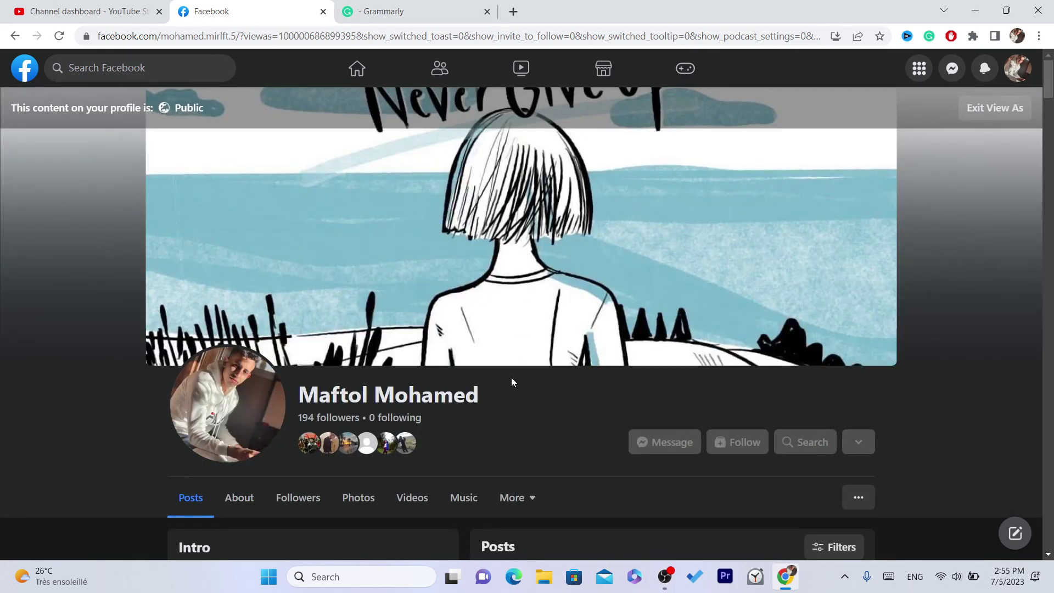
{"action": "triple_click", "coordinate": [512, 383]}
{"action": "left_click", "coordinate": [571, 380]}
{"action": "scroll", "coordinate": [736, 172], "scroll_direction": "down", "scroll_amount": 7}
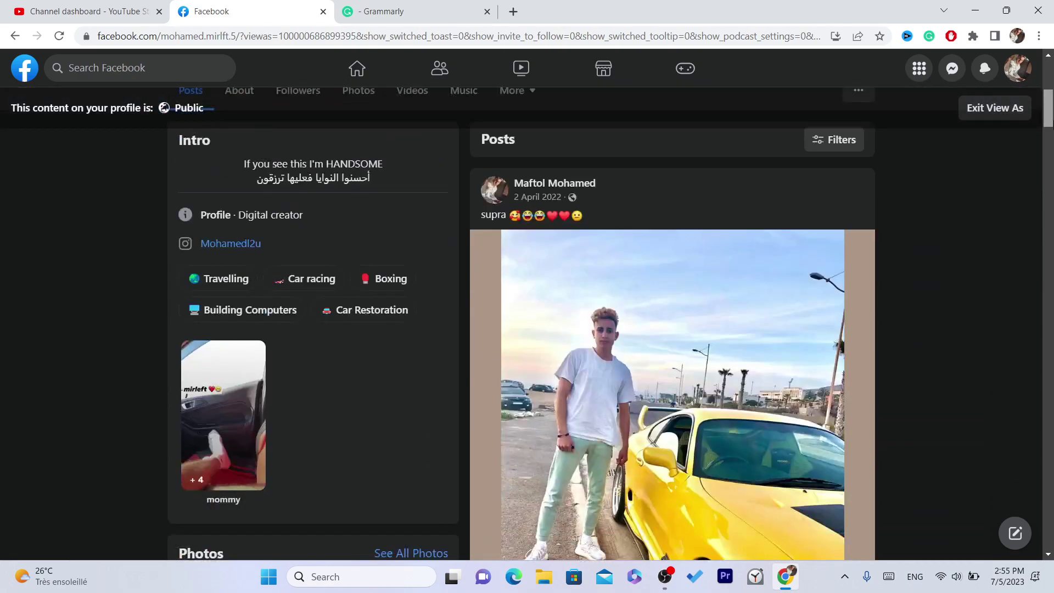
{"action": "scroll", "coordinate": [676, 190], "scroll_direction": "up", "scroll_amount": 5}
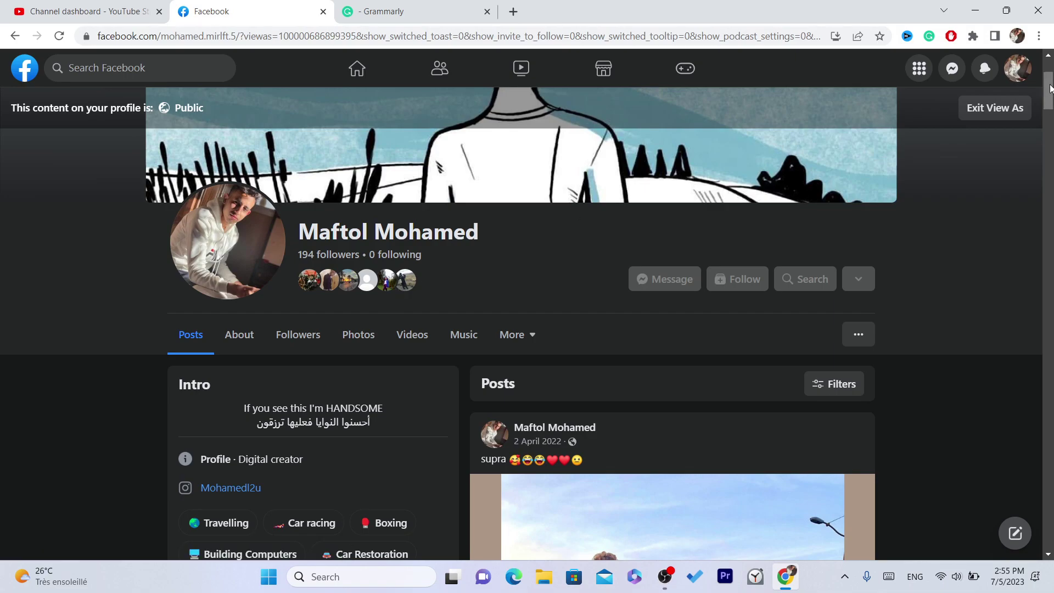
{"action": "mouse_move", "coordinate": [1049, 88]}
{"action": "left_mouse_down"}
{"action": "mouse_move", "coordinate": [1048, 141]}
{"action": "mouse_move", "coordinate": [1040, 70]}
{"action": "left_mouse_up"}
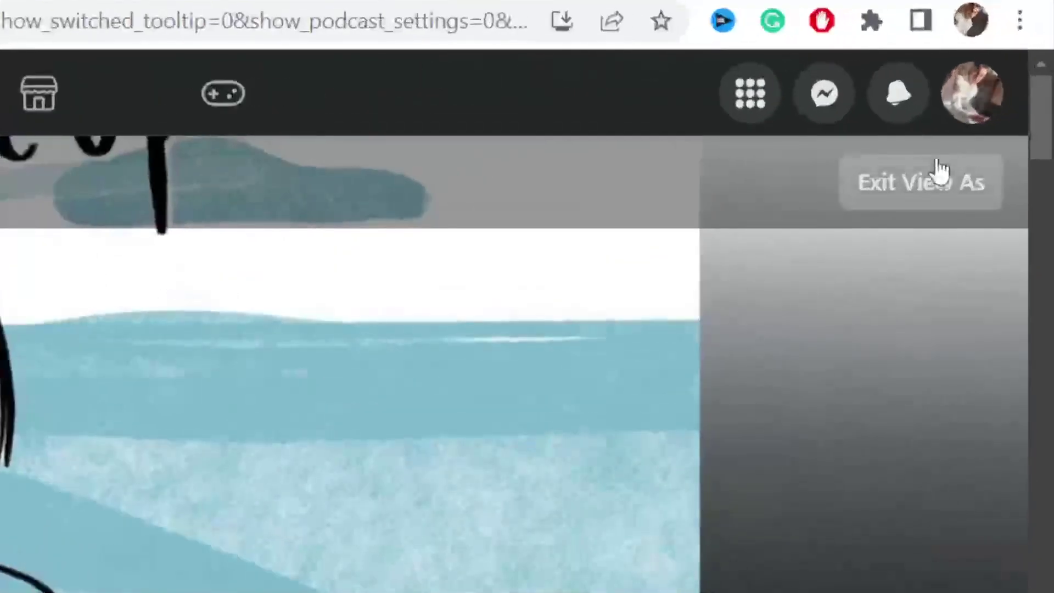
{"action": "left_click", "coordinate": [991, 110]}
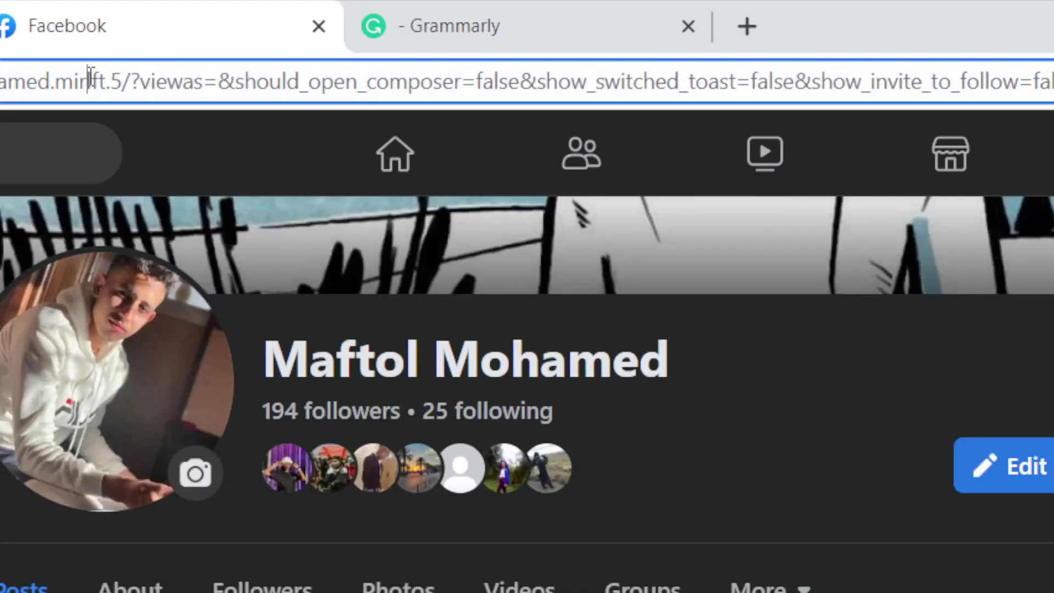
Switch from the personal profile to the Anythingreally Page and reload it.
{"action": "left_click", "coordinate": [86, 34]}
{"action": "left_click", "coordinate": [86, 34]}
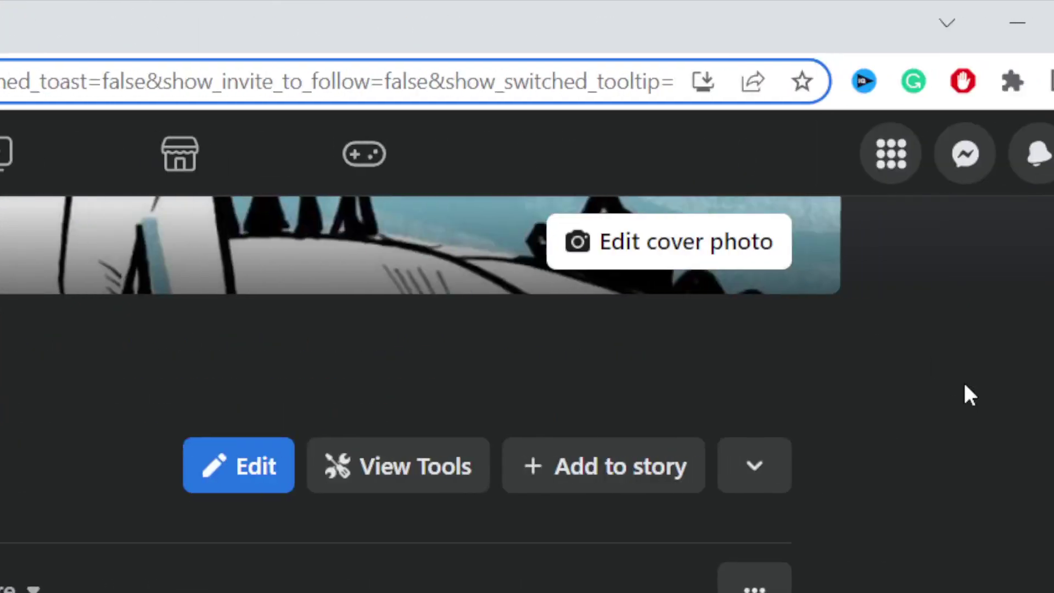
{"action": "left_click", "coordinate": [976, 153]}
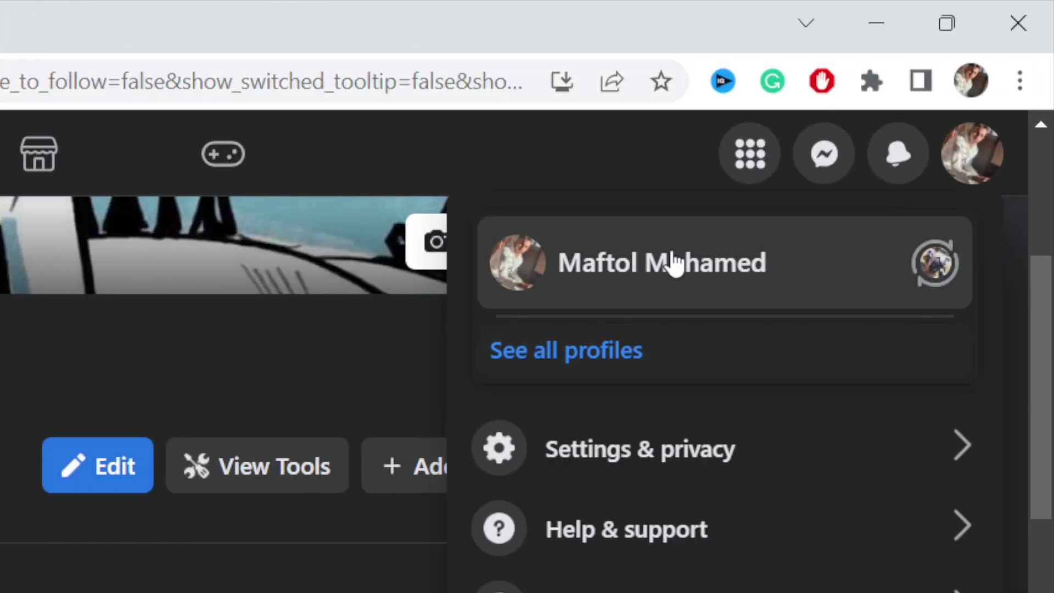
{"action": "left_click", "coordinate": [926, 261]}
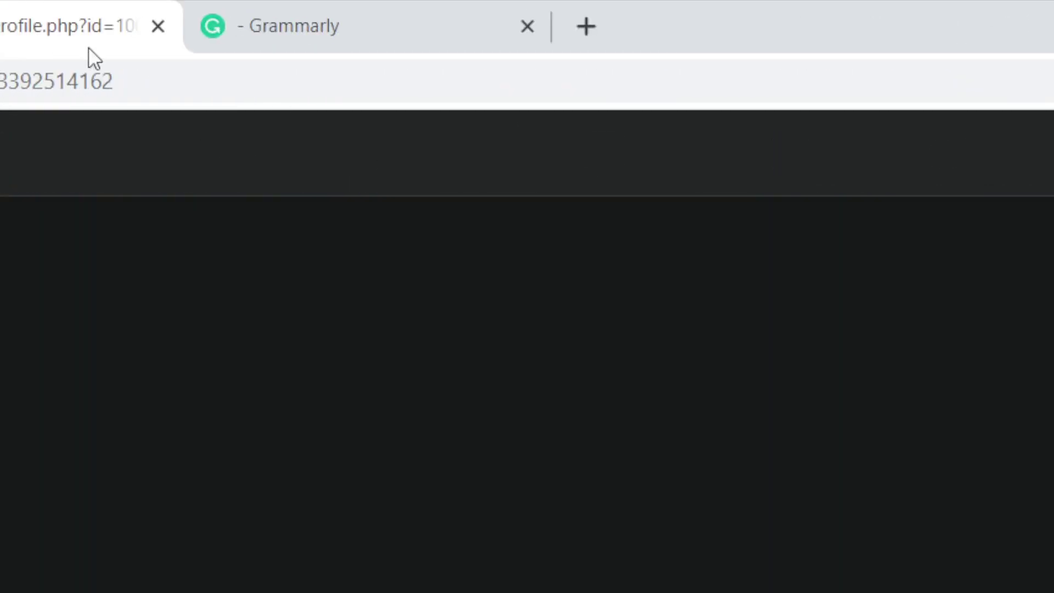
{"action": "left_click", "coordinate": [107, 81]}
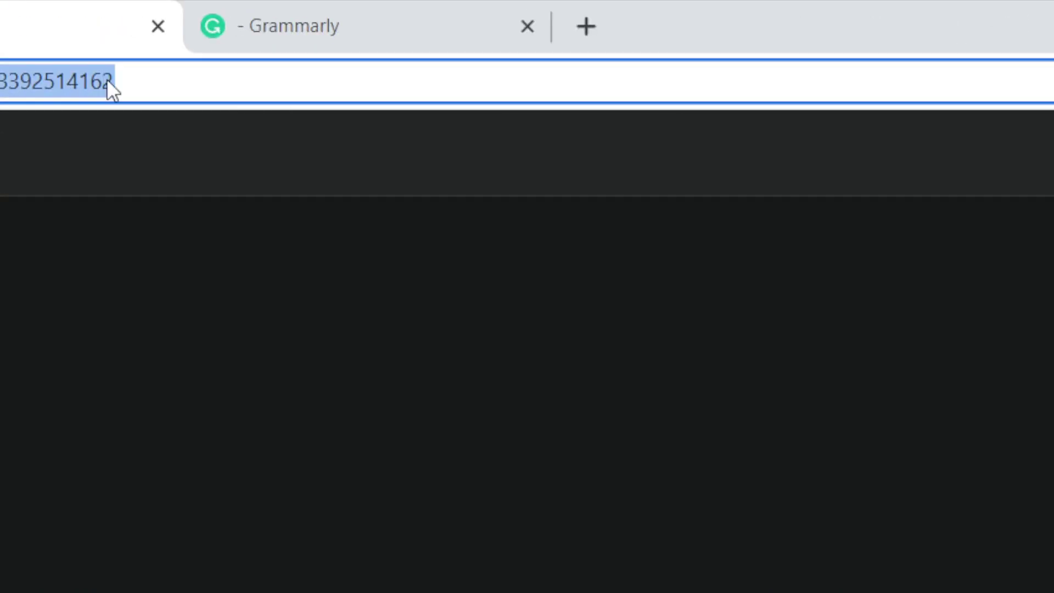
{"action": "left_click", "coordinate": [233, 81]}
{"action": "left_click_drag", "start_coordinate": [228, 81], "coordinate": [0, 82]}
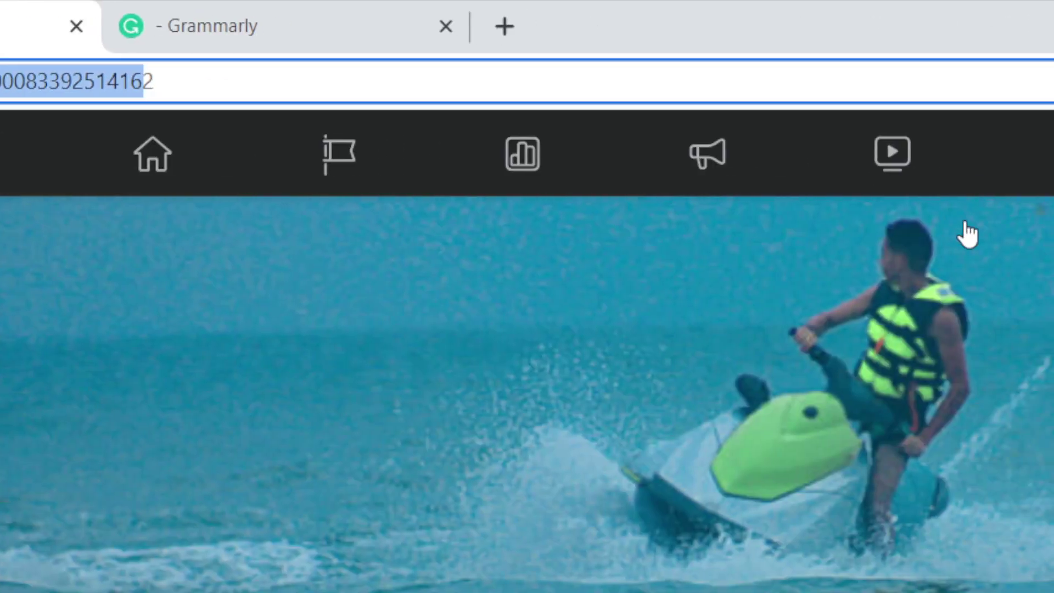
{"action": "scroll", "coordinate": [965, 222], "scroll_direction": "down", "scroll_amount": 4}
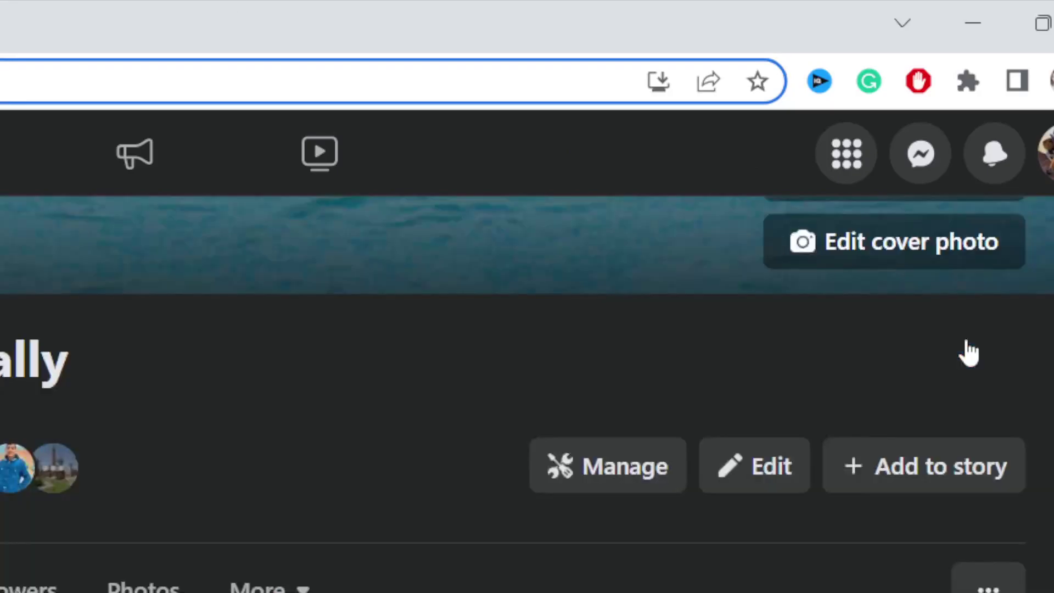
{"action": "left_click_drag", "start_coordinate": [1042, 355], "coordinate": [1042, 216]}
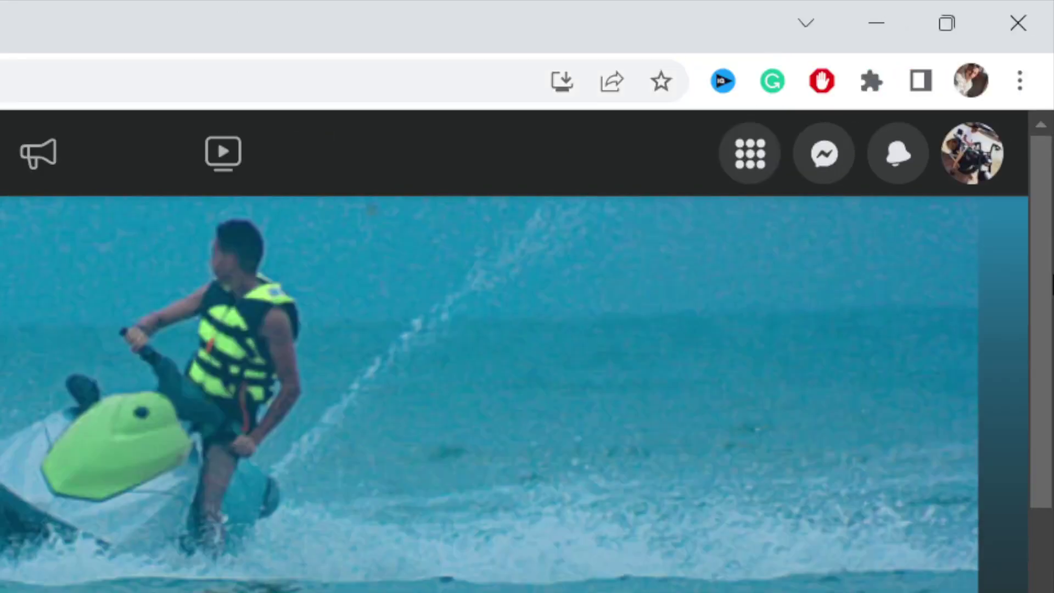
Start a problem report from Help & support as Help us improve Facebook, including complete logs and diagnostics.
{"action": "left_click", "coordinate": [993, 162]}
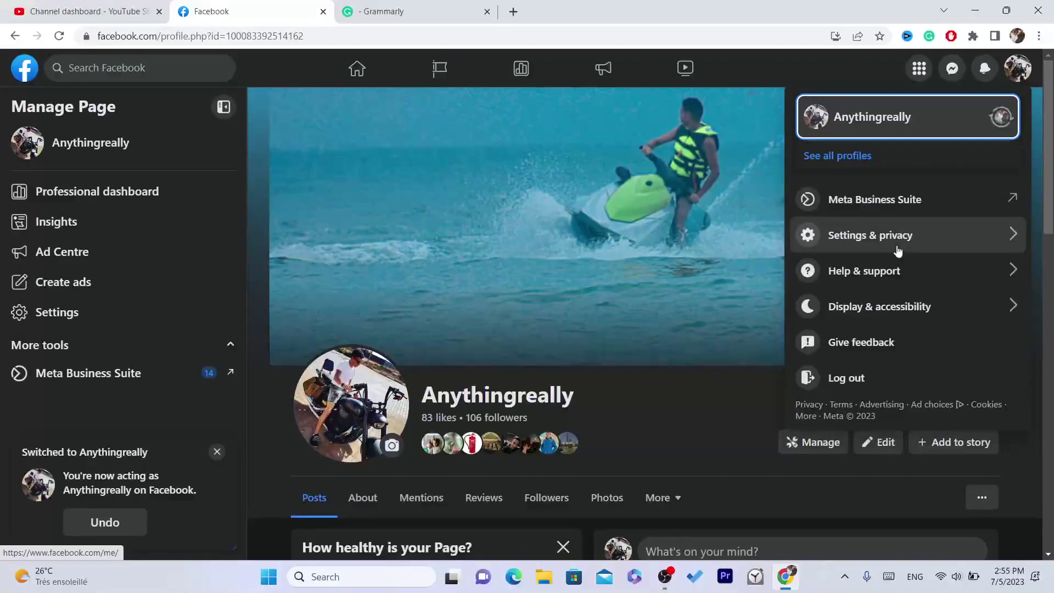
{"action": "left_click", "coordinate": [884, 278]}
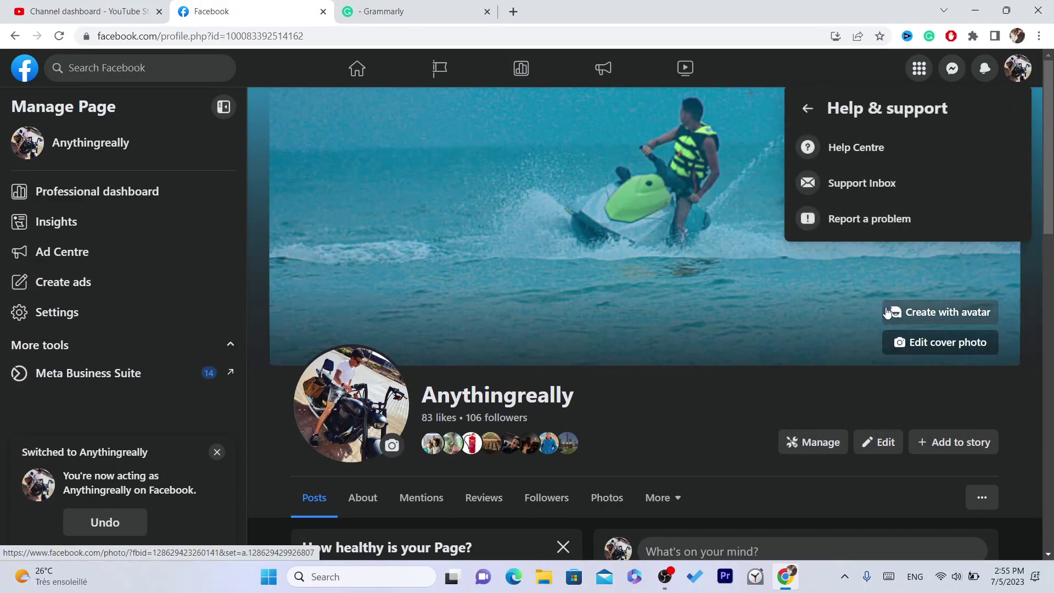
{"action": "left_click", "coordinate": [807, 218]}
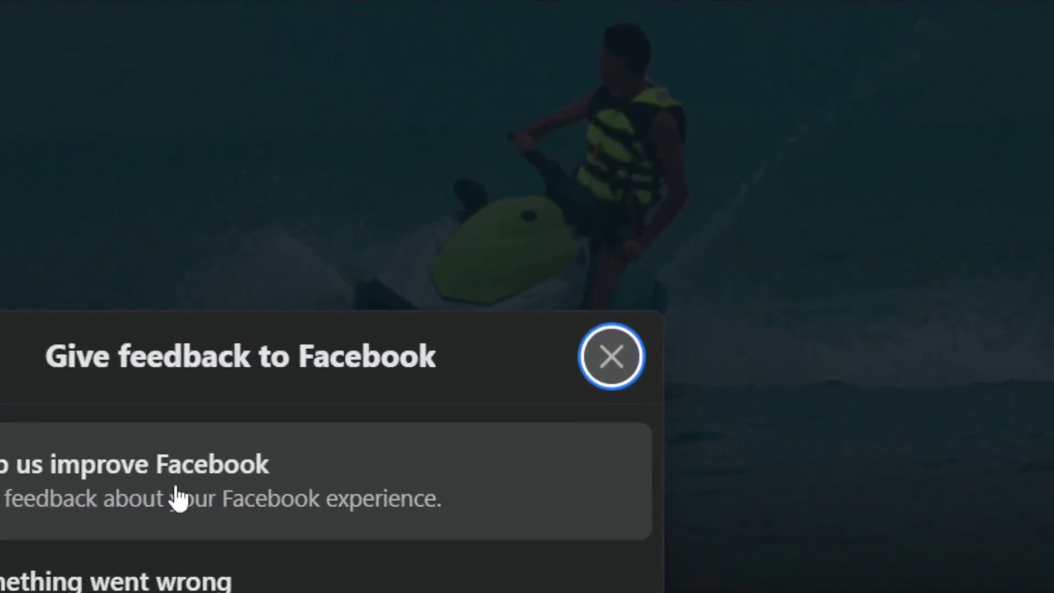
{"action": "left_click", "coordinate": [178, 498]}
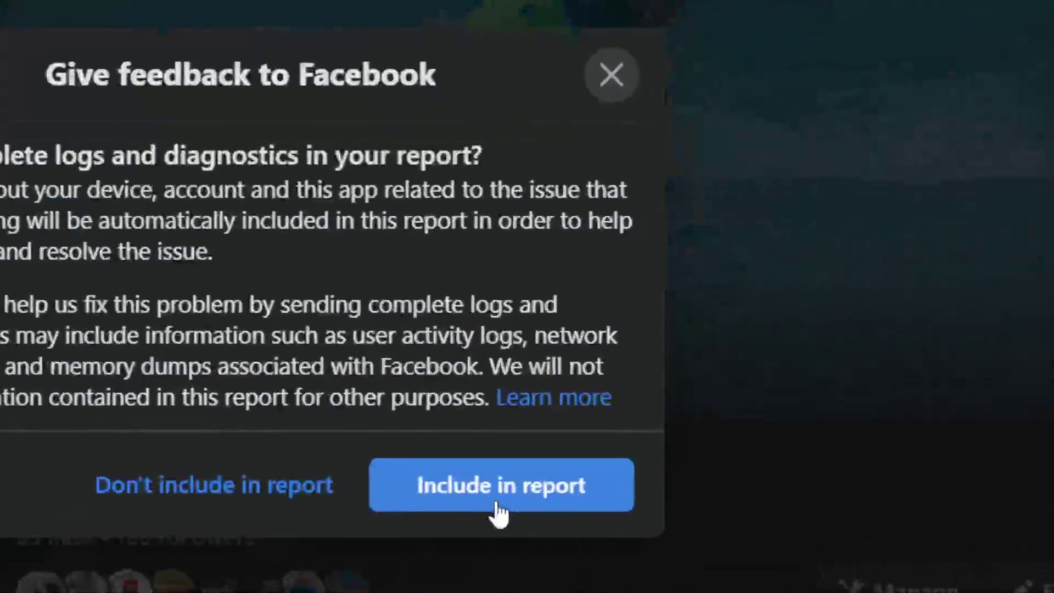
{"action": "left_click", "coordinate": [498, 512]}
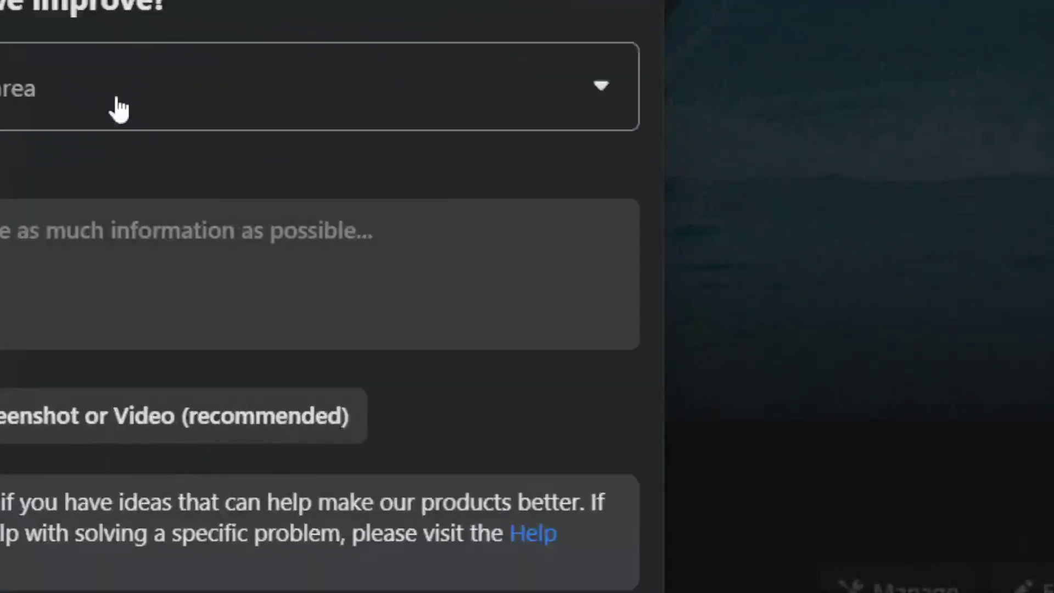
Choose Pages as the area to improve in the Help us improve Facebook report.
{"action": "left_click", "coordinate": [91, 101]}
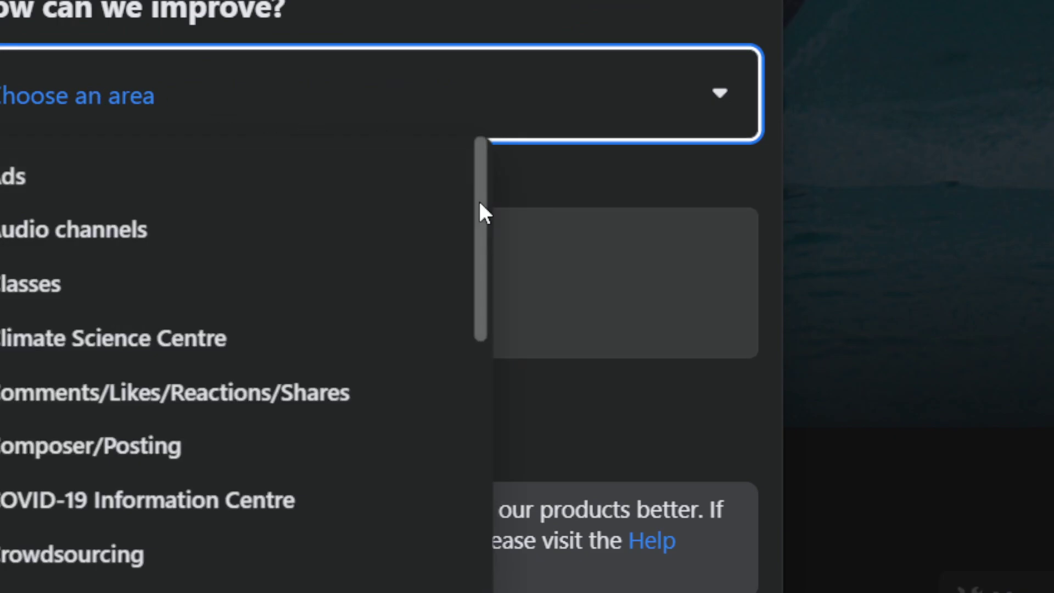
{"action": "scroll", "coordinate": [456, 330], "scroll_direction": "down", "scroll_amount": 10}
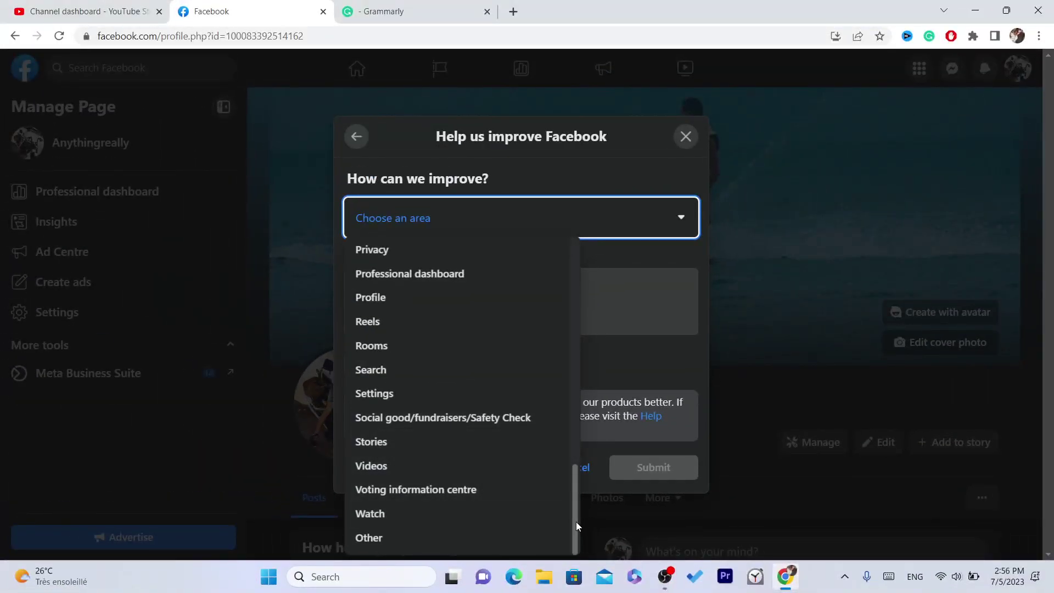
{"action": "left_click_drag", "start_coordinate": [576, 530], "coordinate": [573, 478]}
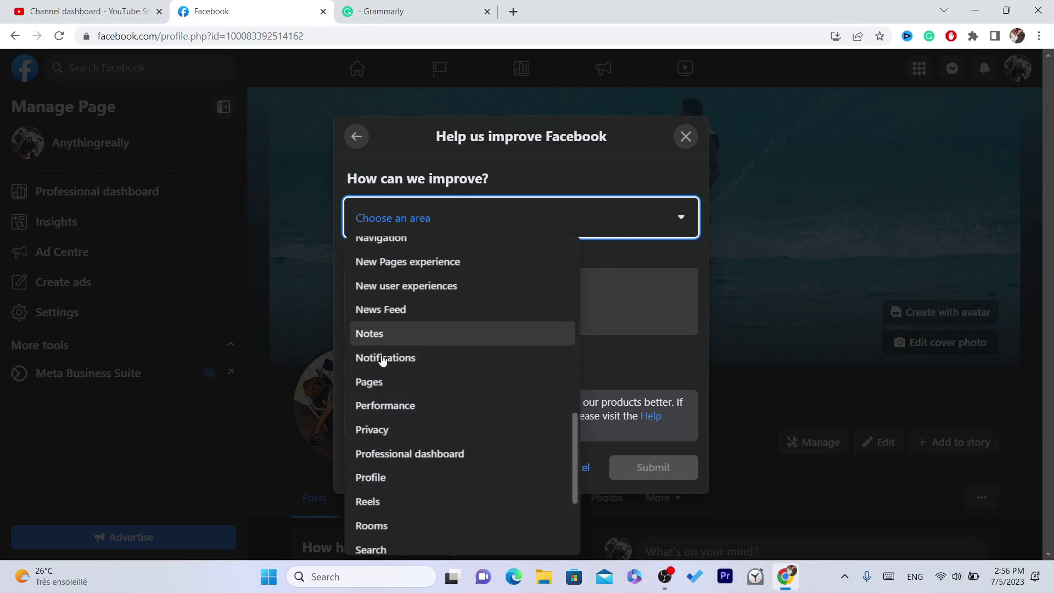
{"action": "left_click", "coordinate": [383, 382]}
Enter "i would like to have a follow bottom on my facebook page please help" as the report's details.
{"action": "left_click", "coordinate": [406, 294]}
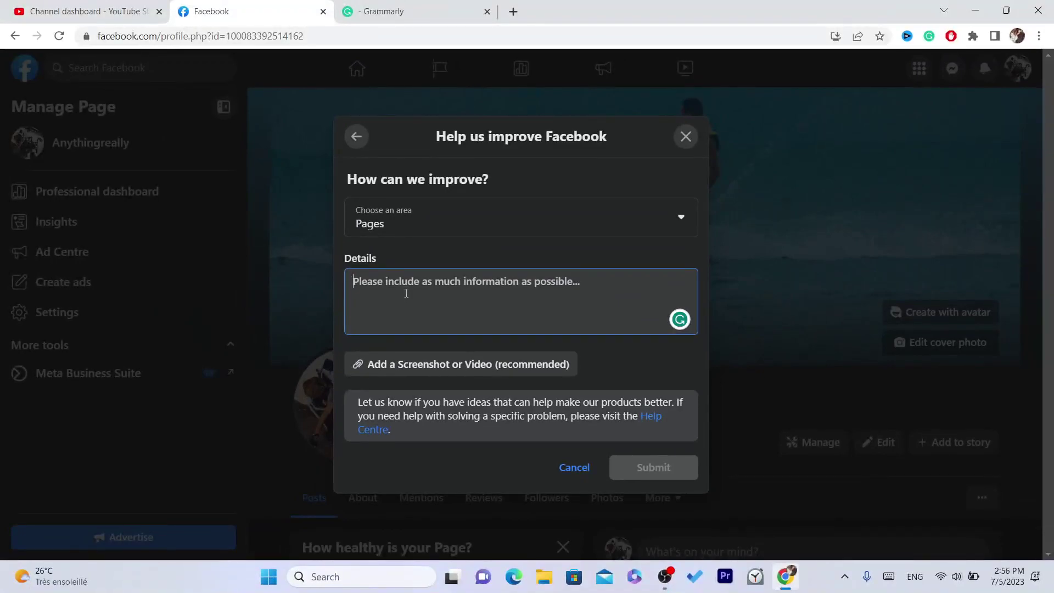
{"action": "type", "text": "i"}
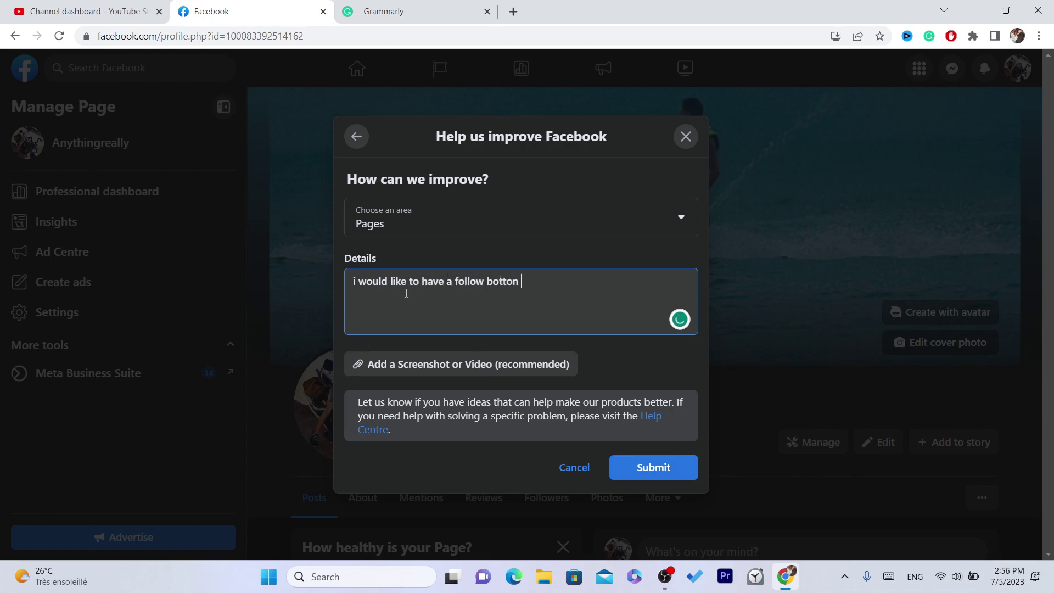
{"action": "type", "text": "on my facebook pag"}
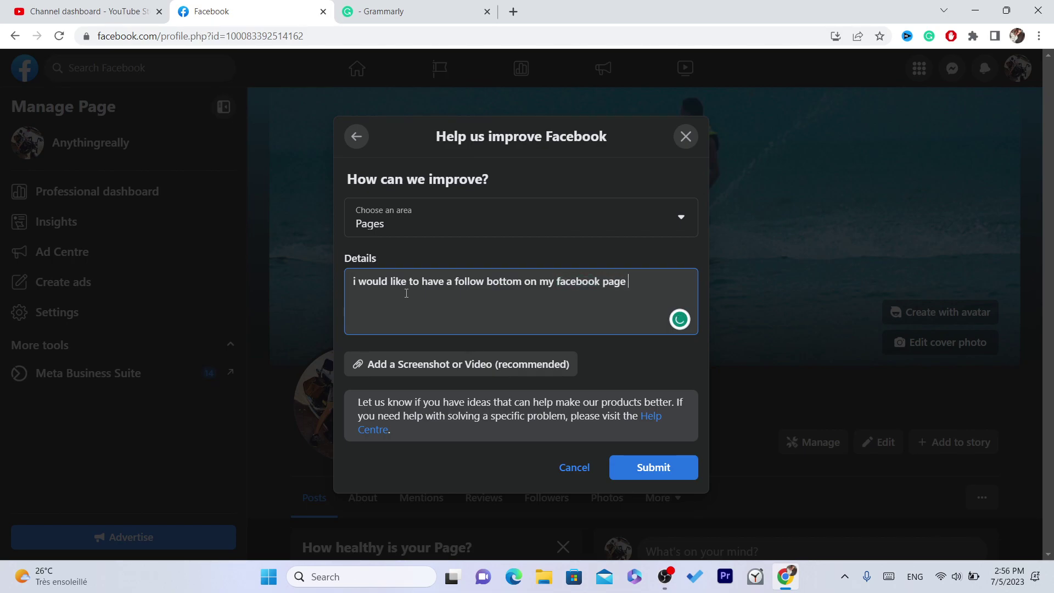
{"action": "type", "text": "ease help"}
Review the follow request in the report's details and submit the Pages report to Facebook.
{"action": "key", "text": "ctrl+a"}
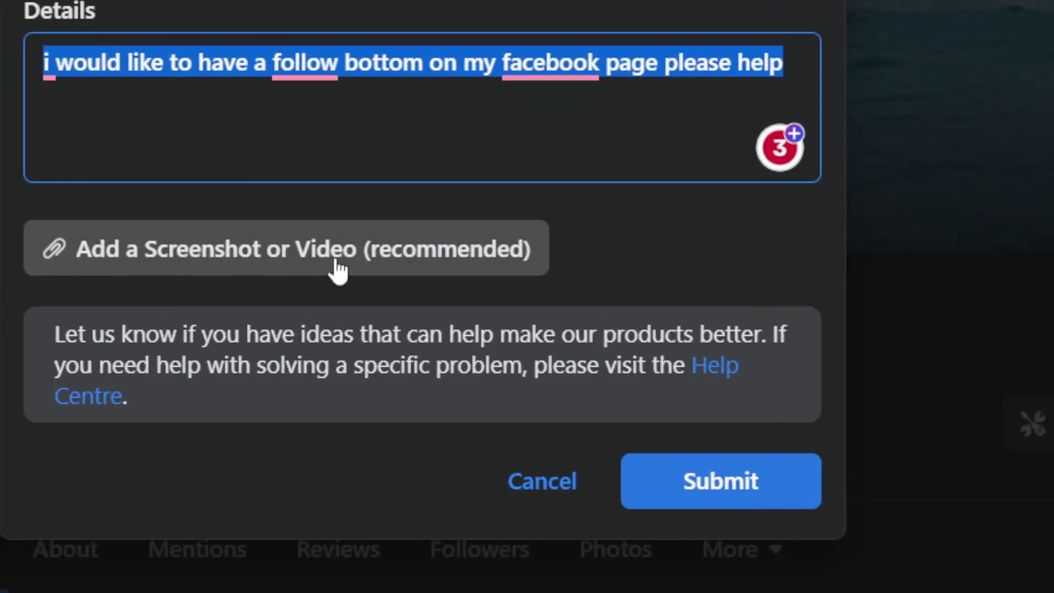
{"action": "left_click", "coordinate": [164, 258]}
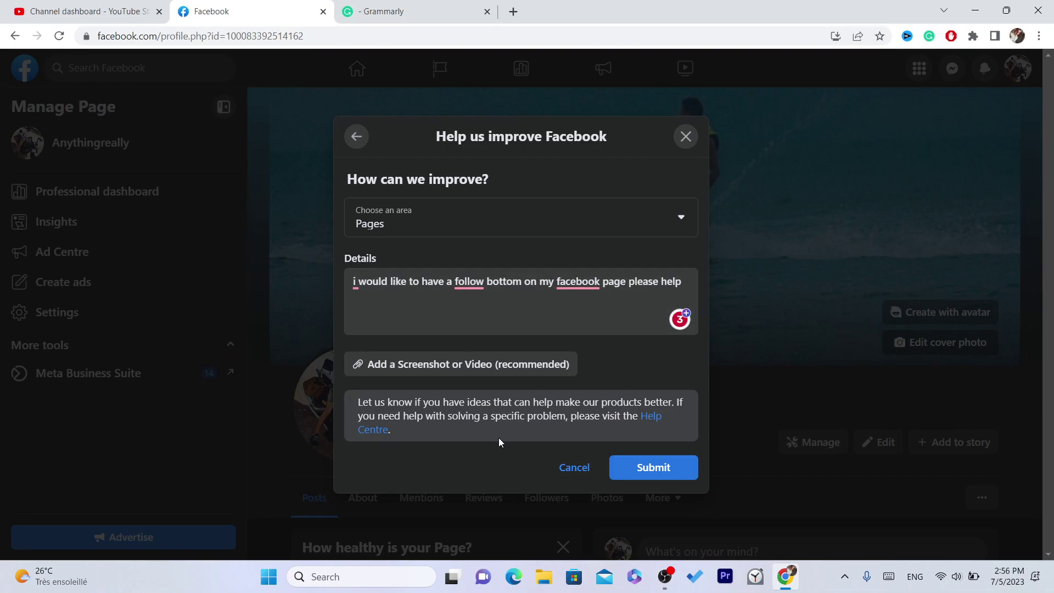
{"action": "mouse_move", "coordinate": [469, 278]}
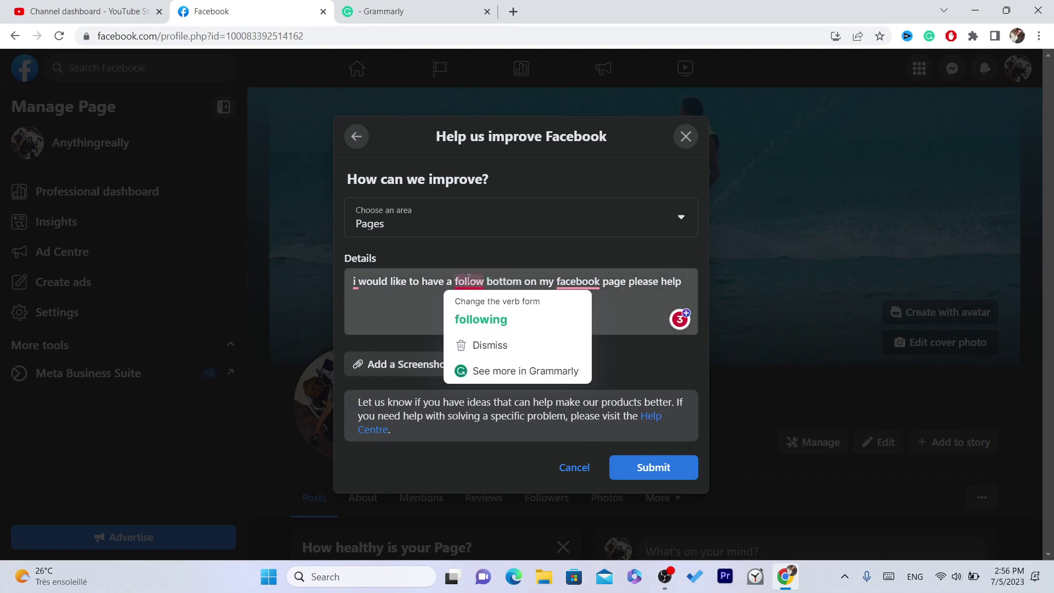
{"action": "triple_click", "coordinate": [534, 284]}
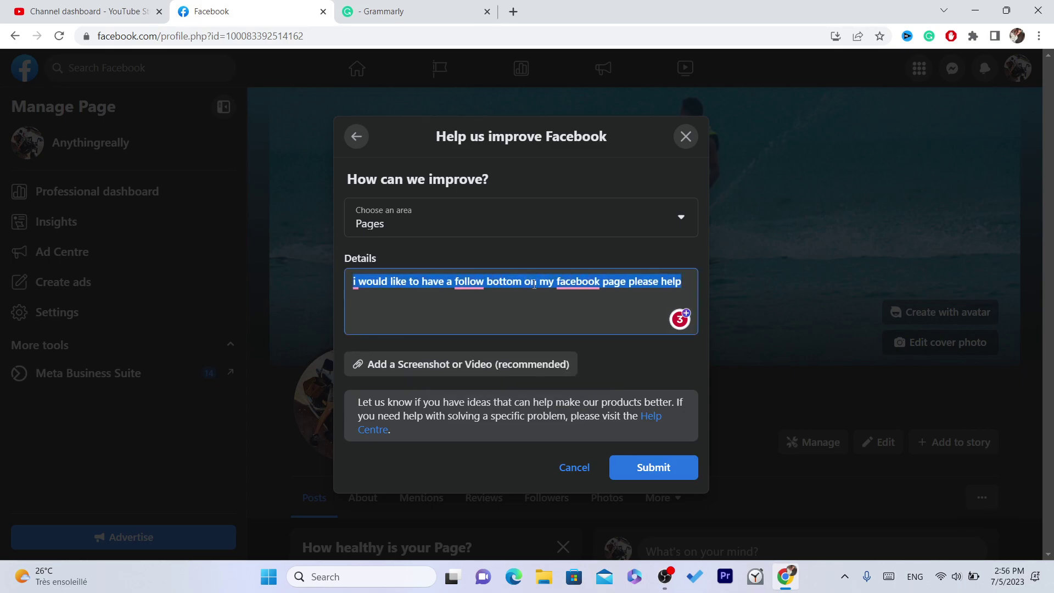
{"action": "left_click", "coordinate": [650, 467]}
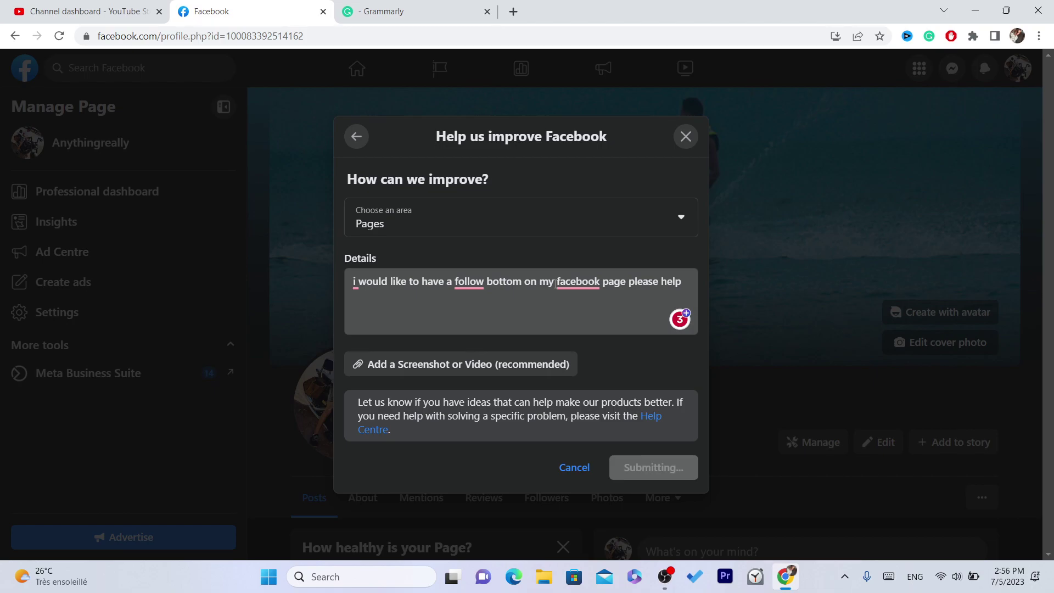